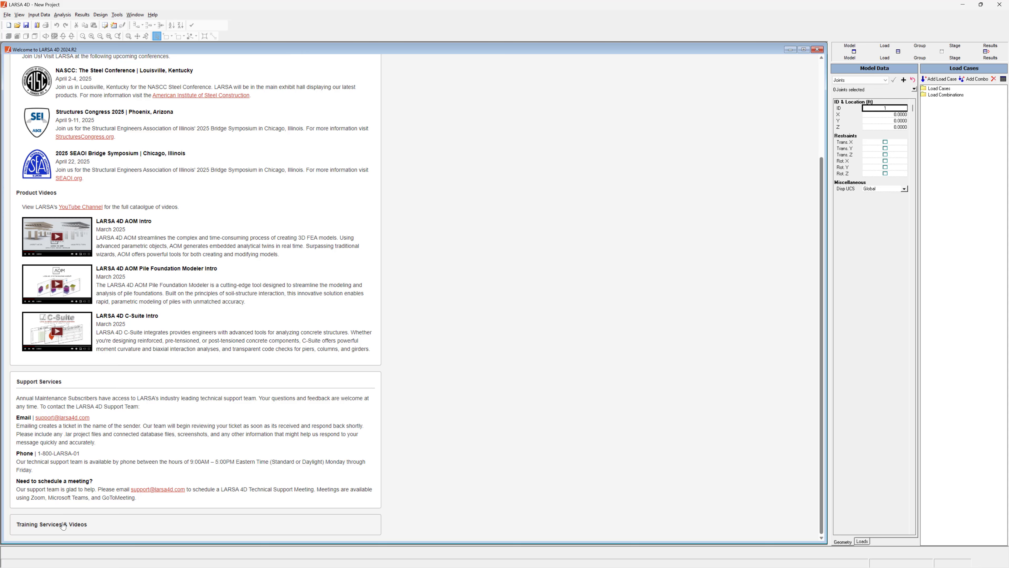
{"action": "scroll", "coordinate": [63, 524], "scroll_direction": "down", "scroll_amount": 5}
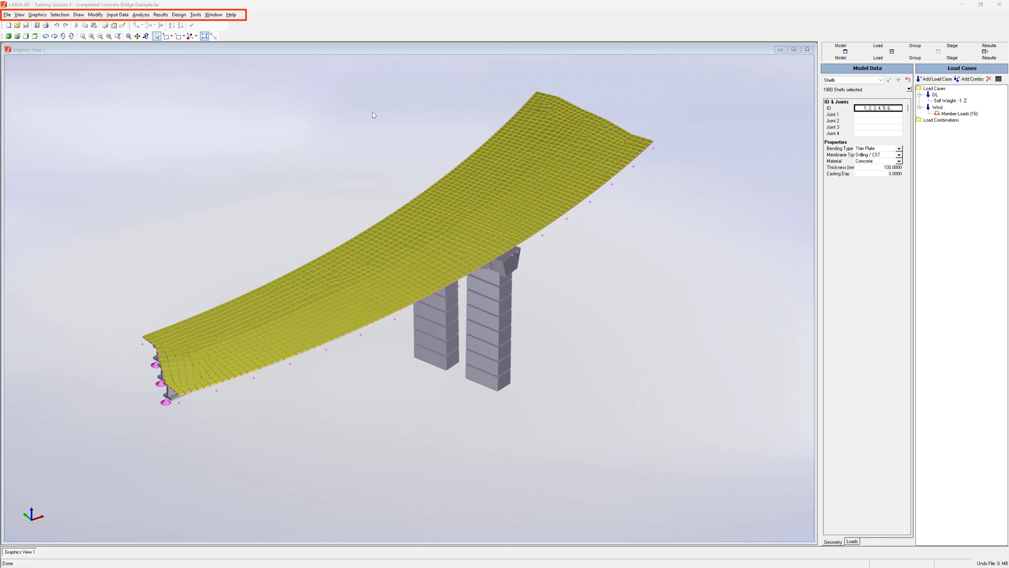
{"action": "left_click", "coordinate": [118, 14]}
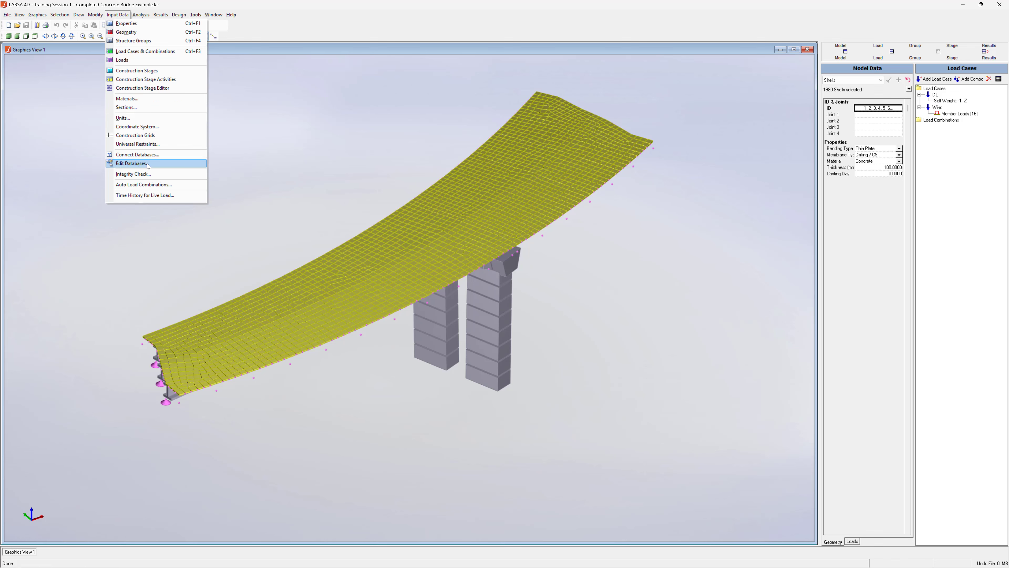
{"action": "left_click", "coordinate": [246, 159]}
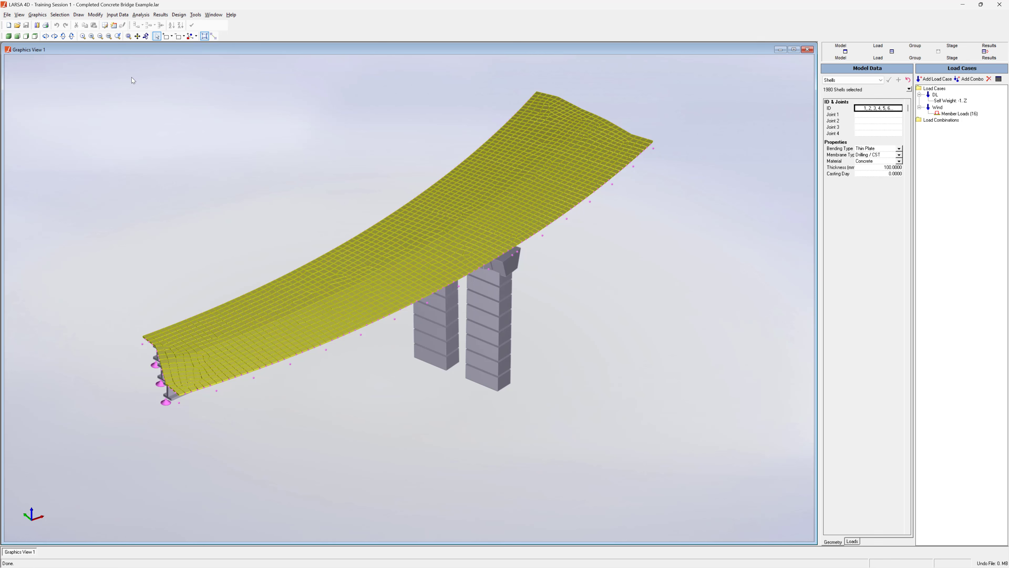
Examine the bridge from the standard angled, side and top viewpoints, and rotate the eye position in increments
{"action": "left_click", "coordinate": [7, 39]}
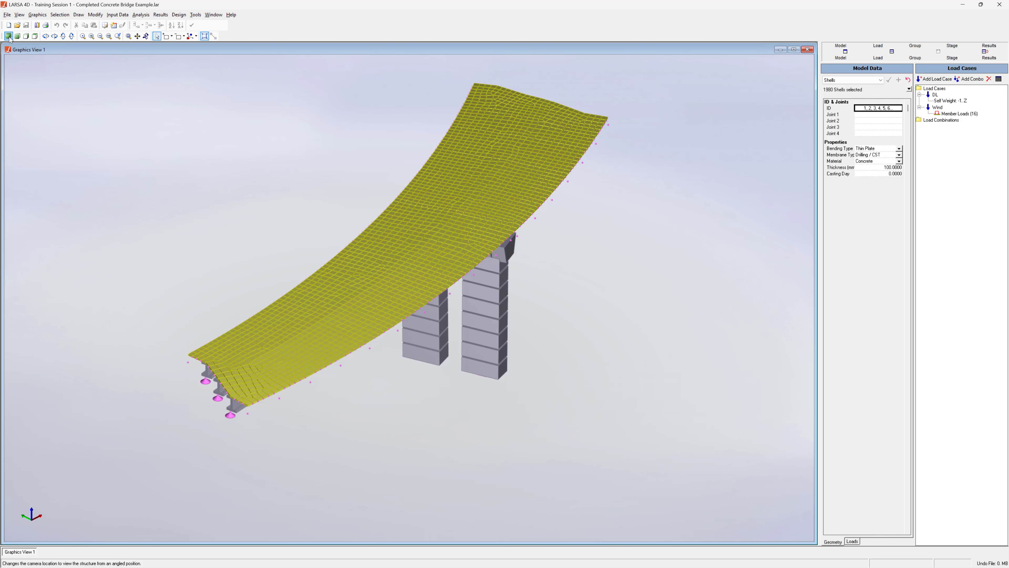
{"action": "left_click", "coordinate": [26, 37]}
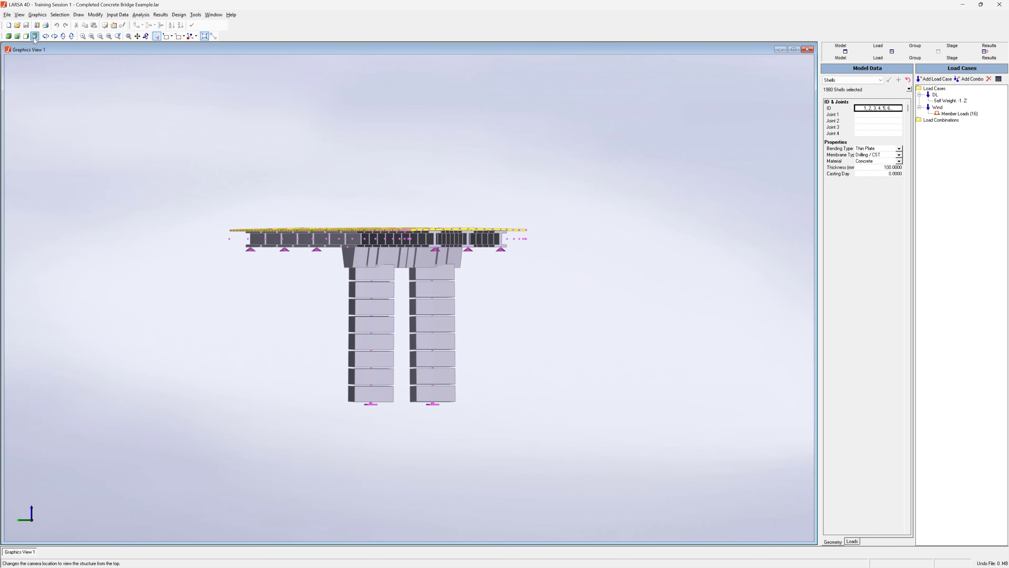
{"action": "left_click", "coordinate": [35, 37]}
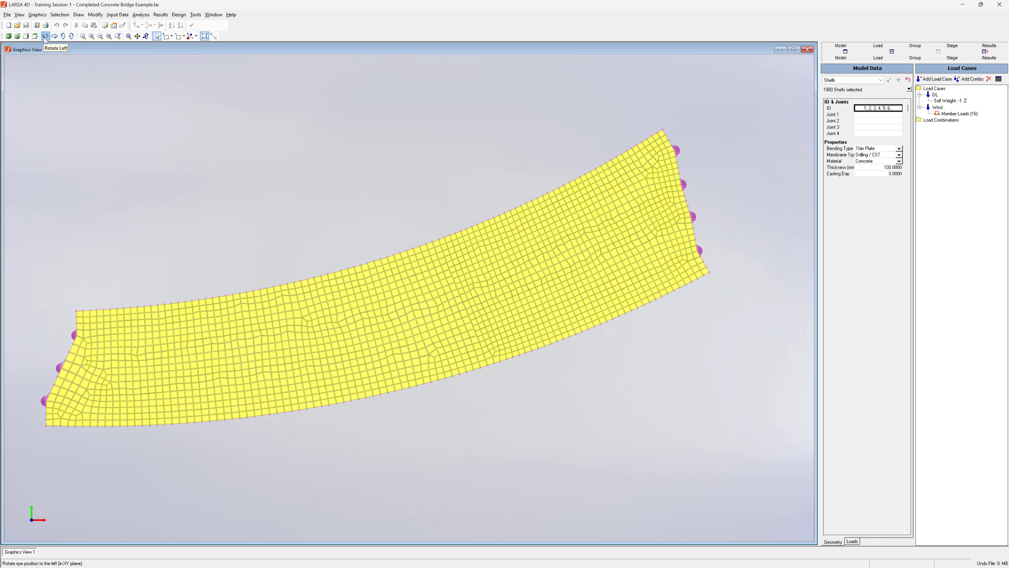
{"action": "left_click", "coordinate": [45, 36]}
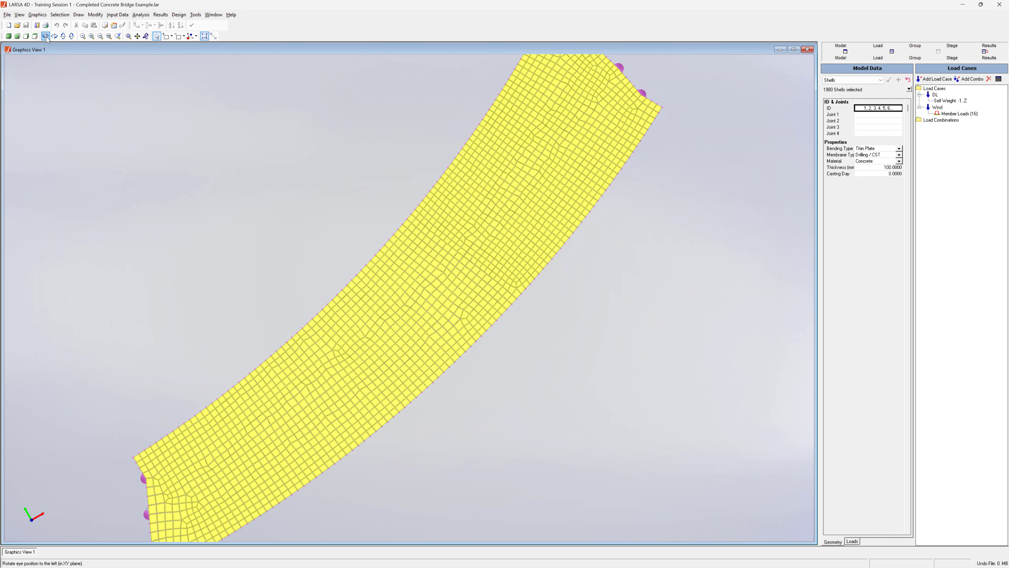
{"action": "left_click", "coordinate": [59, 37]}
{"action": "left_click", "coordinate": [64, 36]}
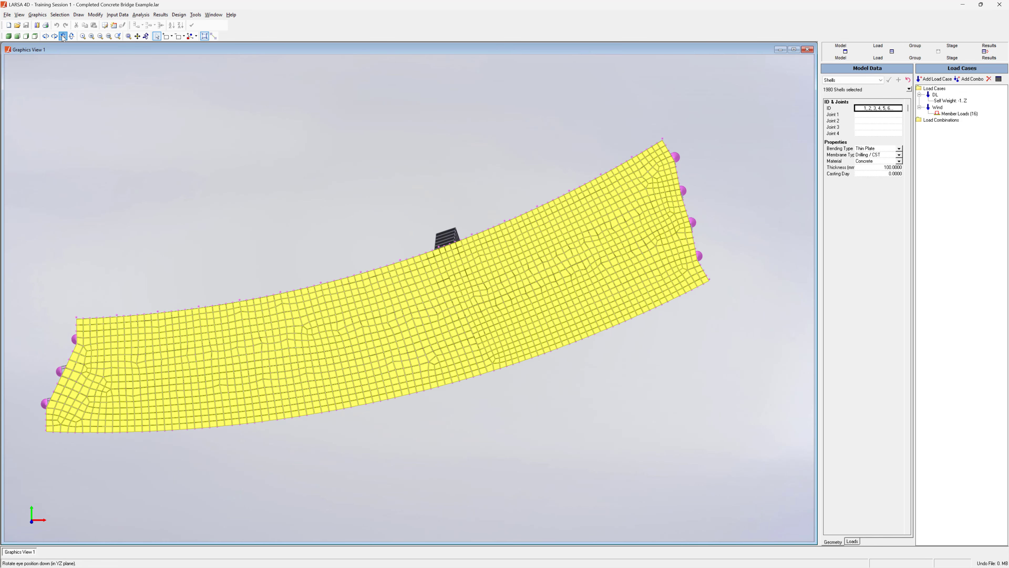
{"action": "left_click", "coordinate": [71, 37]}
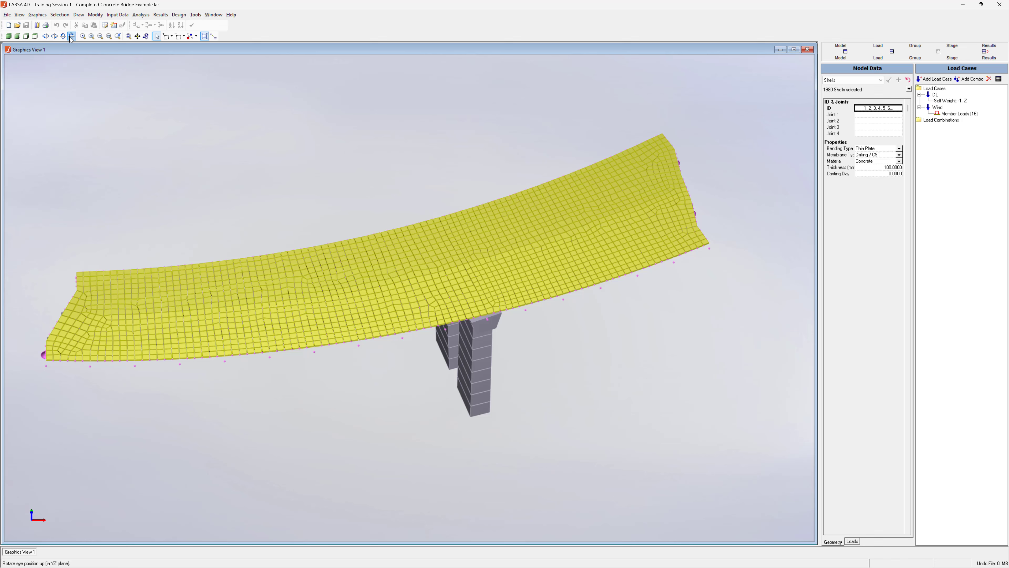
Inspect the deck and pier columns by orbiting the model freely, panning it and zooming in and out
{"action": "left_click", "coordinate": [146, 36]}
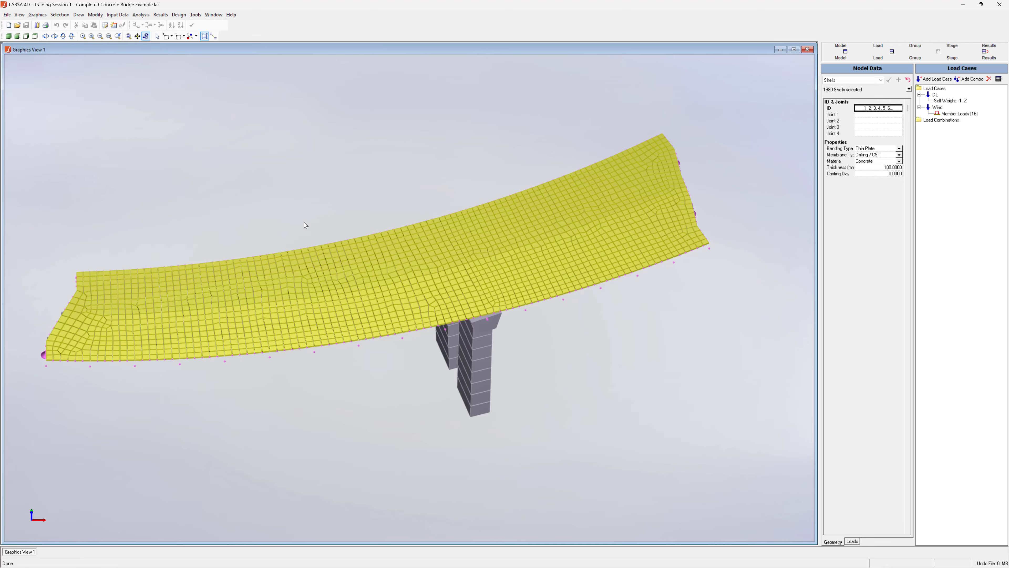
{"action": "left_click_drag", "start_coordinate": [304, 222], "coordinate": [289, 139]}
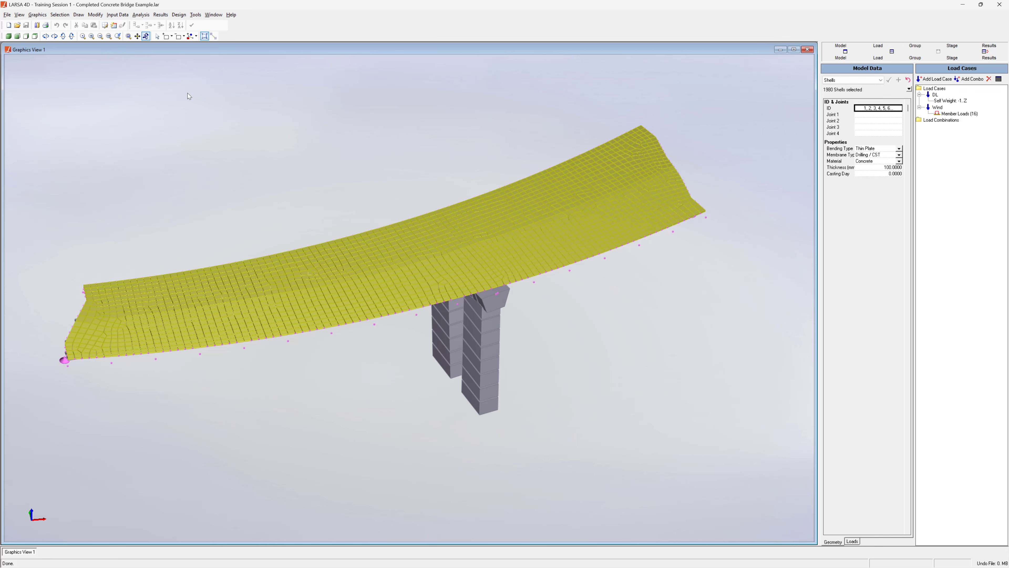
{"action": "left_click", "coordinate": [137, 36]}
{"action": "left_click_drag", "start_coordinate": [230, 193], "coordinate": [248, 174]}
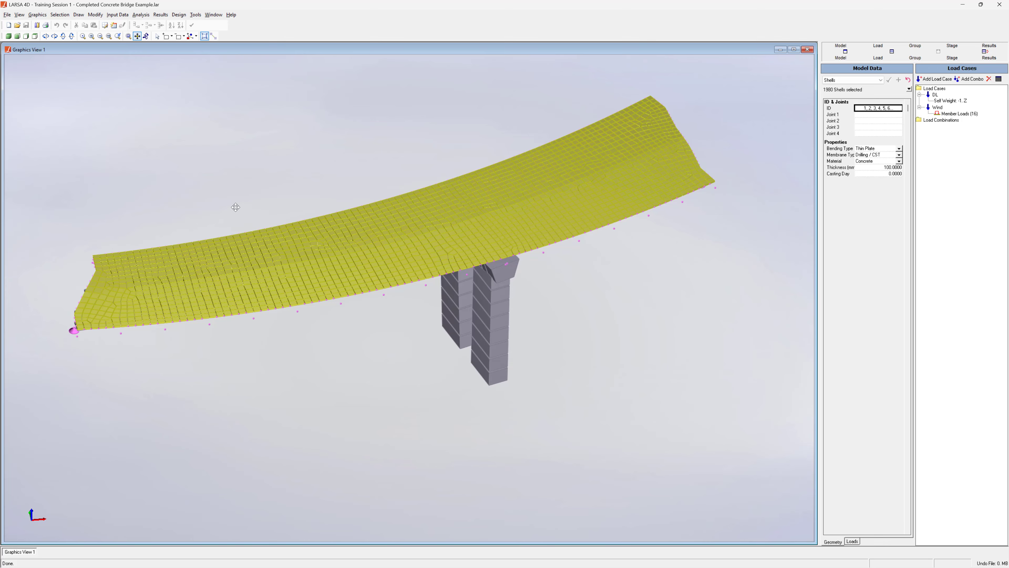
{"action": "scroll", "coordinate": [234, 210], "scroll_direction": "up", "scroll_amount": 3}
{"action": "scroll", "coordinate": [236, 206], "scroll_direction": "down", "scroll_amount": 4}
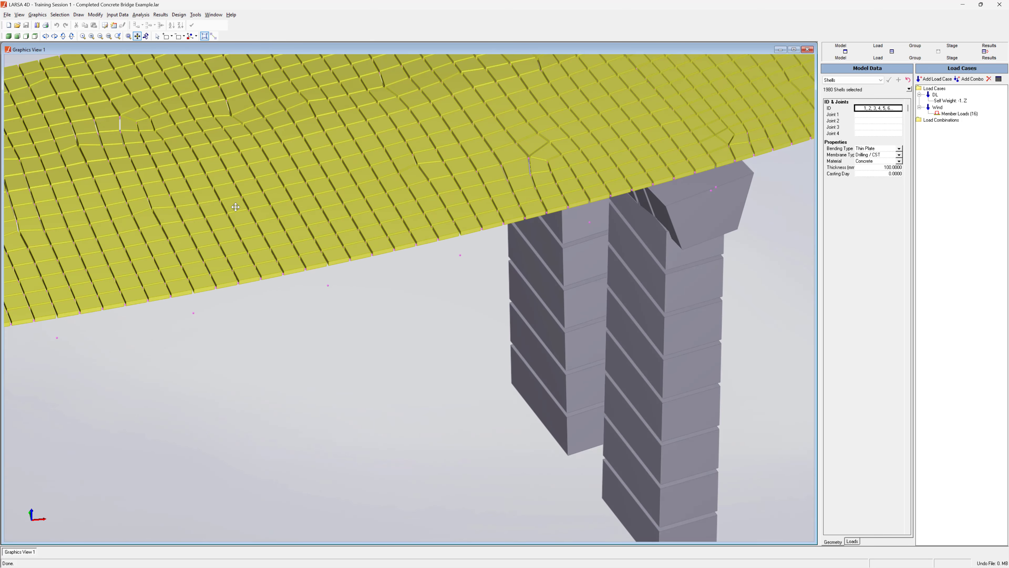
{"action": "scroll", "coordinate": [236, 206], "scroll_direction": "down", "scroll_amount": 2}
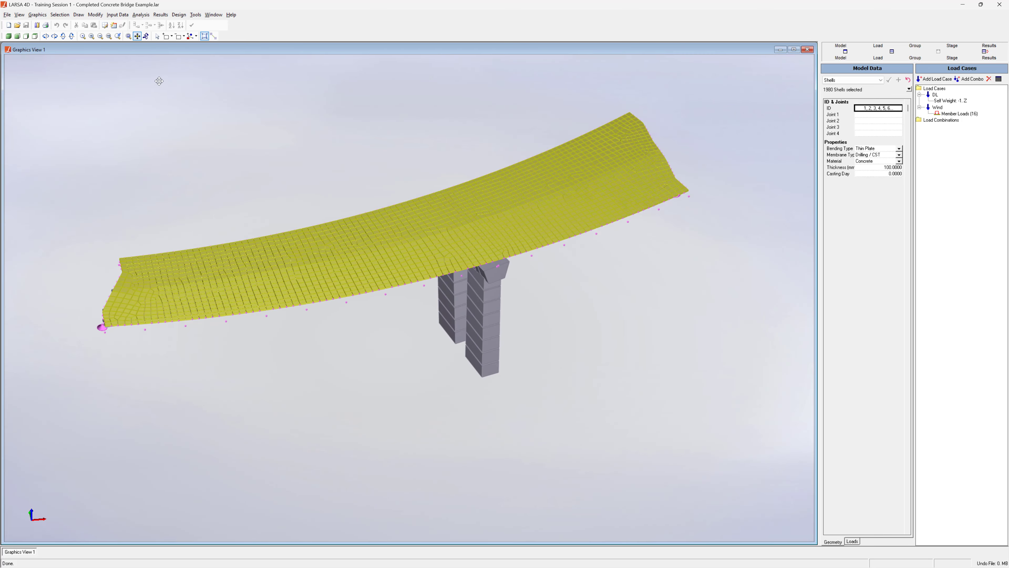
Zoom in on the end of the deck with a zoom window and adjust the magnification in increments
{"action": "left_click", "coordinate": [128, 36]}
{"action": "scroll", "coordinate": [203, 194], "scroll_direction": "down", "scroll_amount": 1}
{"action": "left_click_drag", "start_coordinate": [204, 194], "coordinate": [79, 356]}
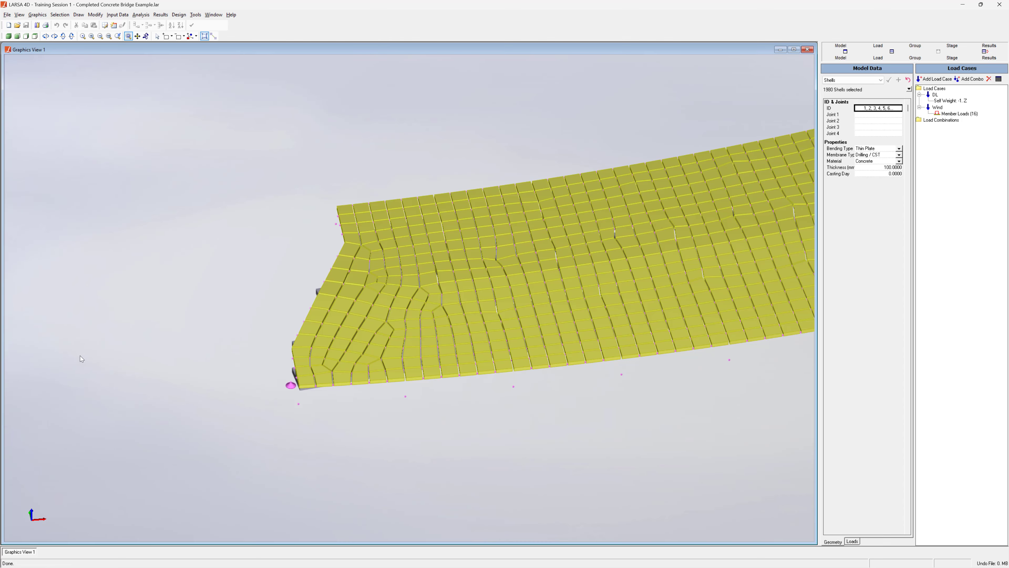
{"action": "left_click", "coordinate": [92, 37]}
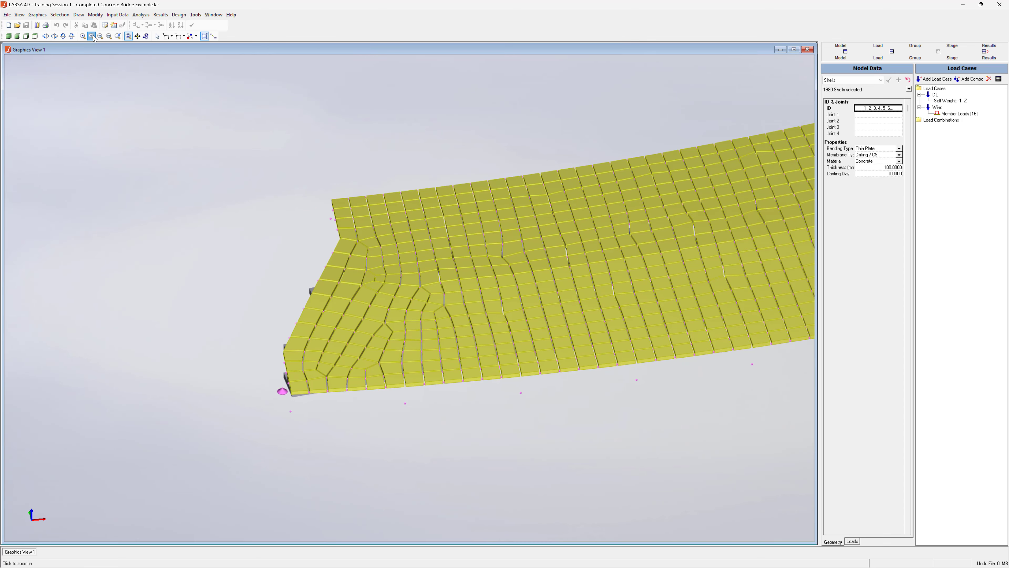
{"action": "left_click", "coordinate": [99, 36]}
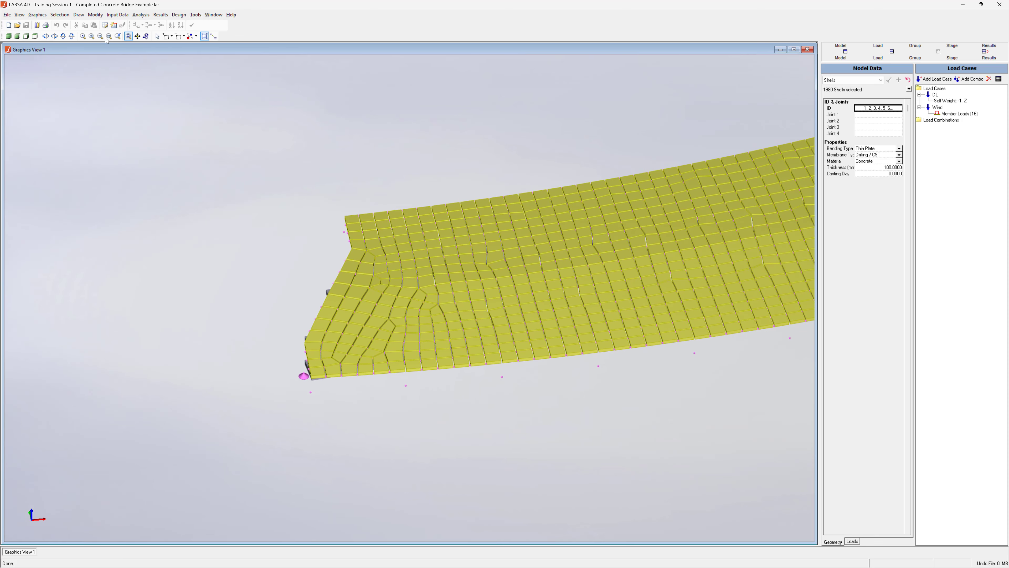
Unselect a window of shells at the deck's end, and reselect five individual shells near its corner
{"action": "left_click", "coordinate": [179, 36]}
{"action": "left_click_drag", "start_coordinate": [420, 176], "coordinate": [267, 345]}
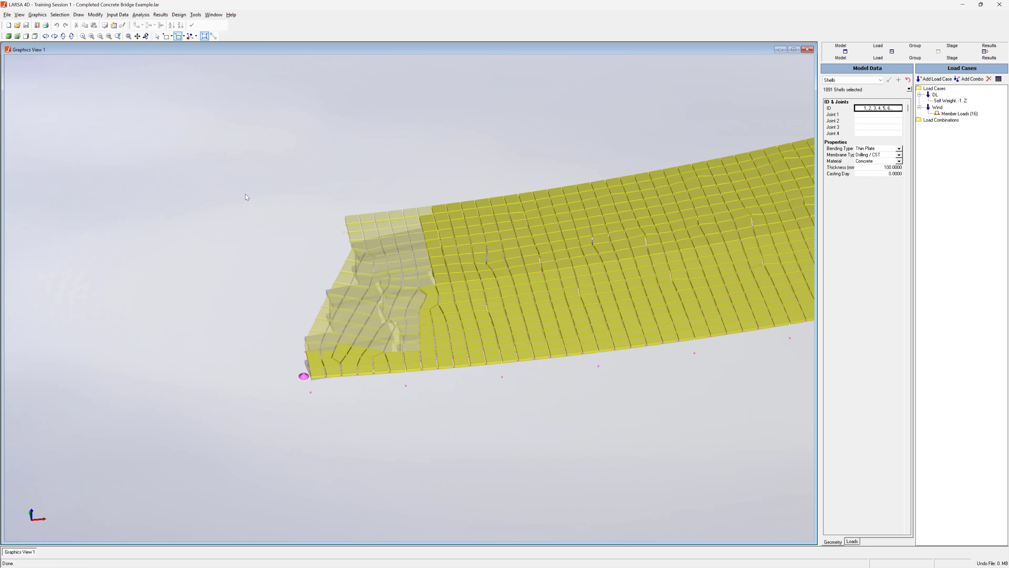
{"action": "left_click", "coordinate": [166, 37]}
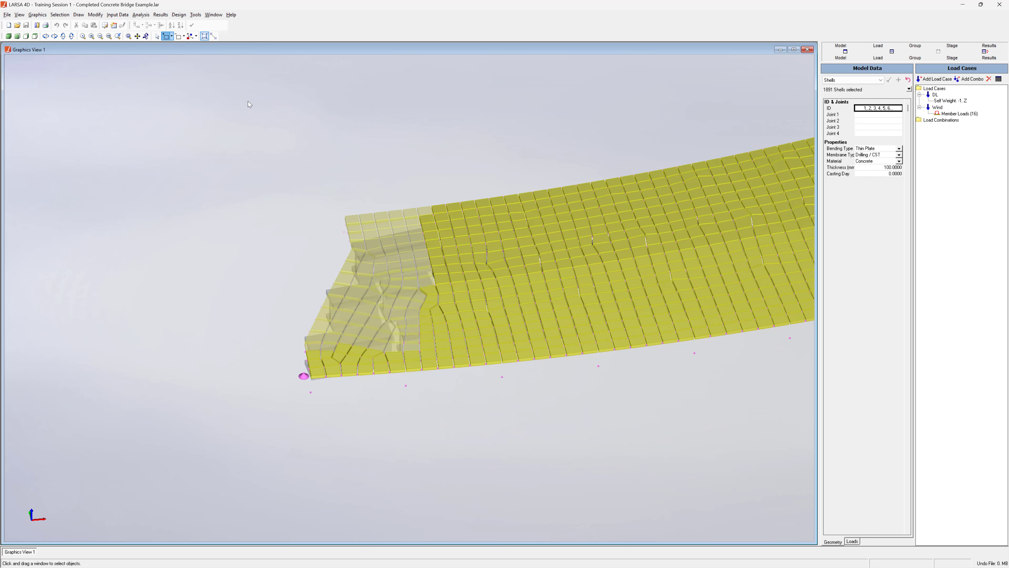
{"action": "left_click", "coordinate": [385, 235]}
{"action": "left_click", "coordinate": [370, 236]}
{"action": "left_click", "coordinate": [353, 226]}
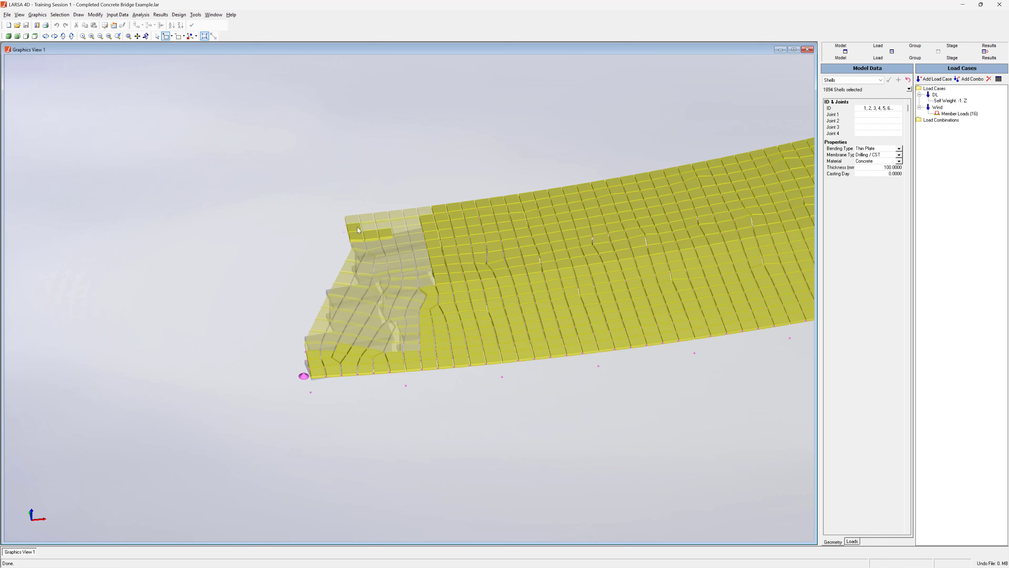
{"action": "left_click", "coordinate": [368, 227]}
{"action": "left_click", "coordinate": [382, 226]}
Add all members to the selection, and switch the hiding of unselected objects on and off again
{"action": "left_click", "coordinate": [172, 36]}
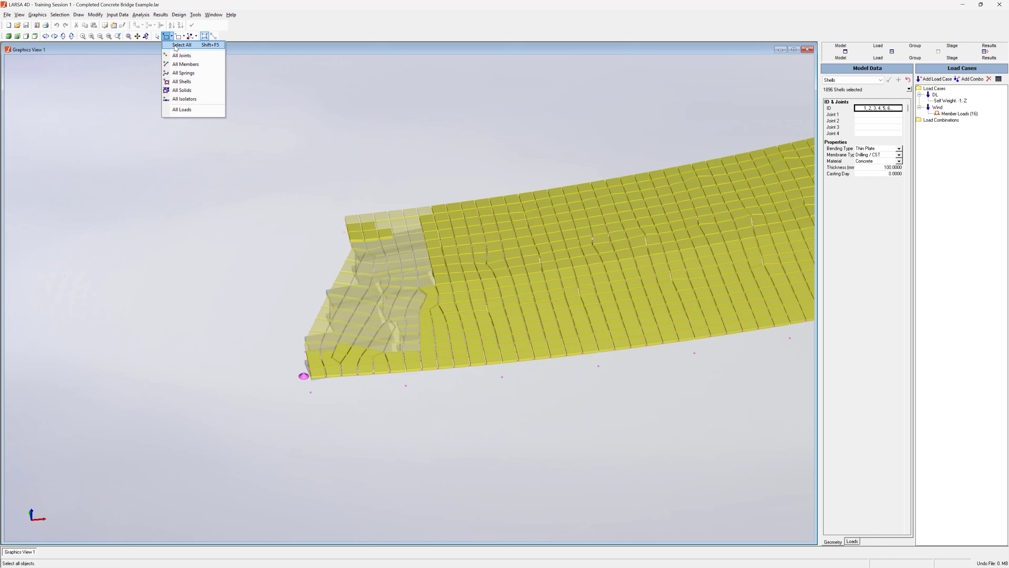
{"action": "left_click", "coordinate": [186, 64]}
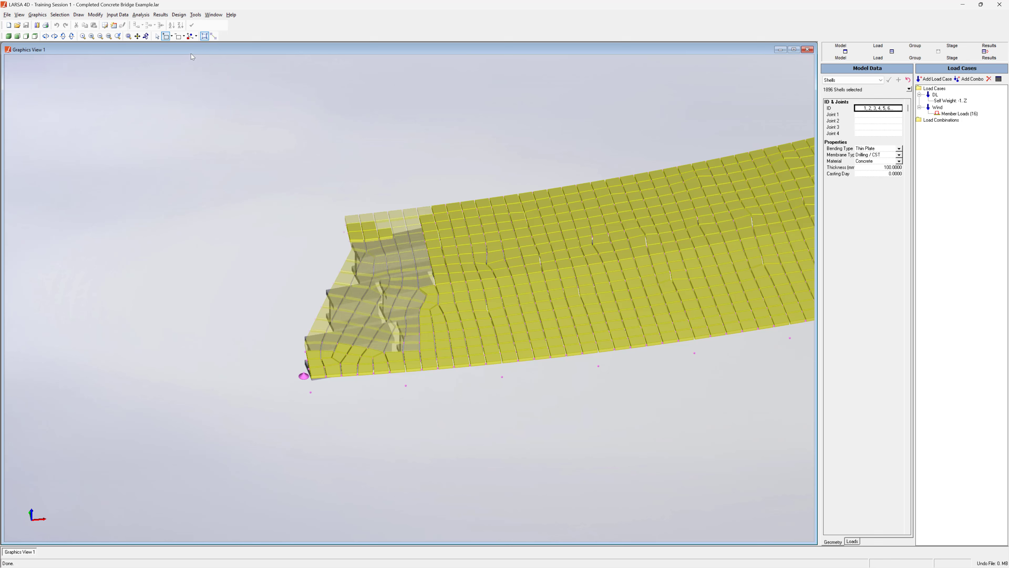
{"action": "left_click", "coordinate": [212, 36]}
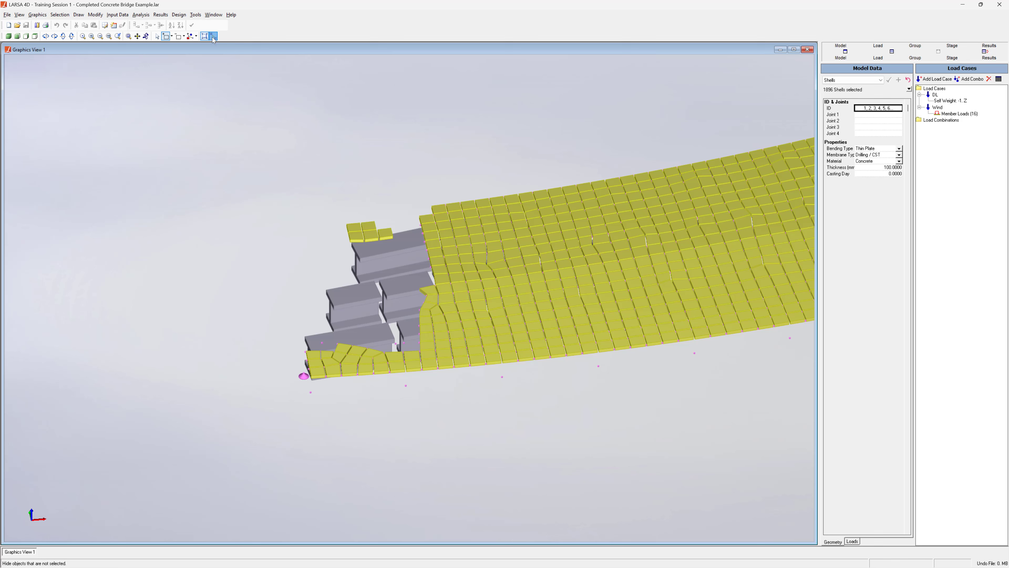
{"action": "left_click", "coordinate": [212, 37]}
View the criteria available in the Select Special dialog, and close it without applying a selection
{"action": "left_click", "coordinate": [66, 16]}
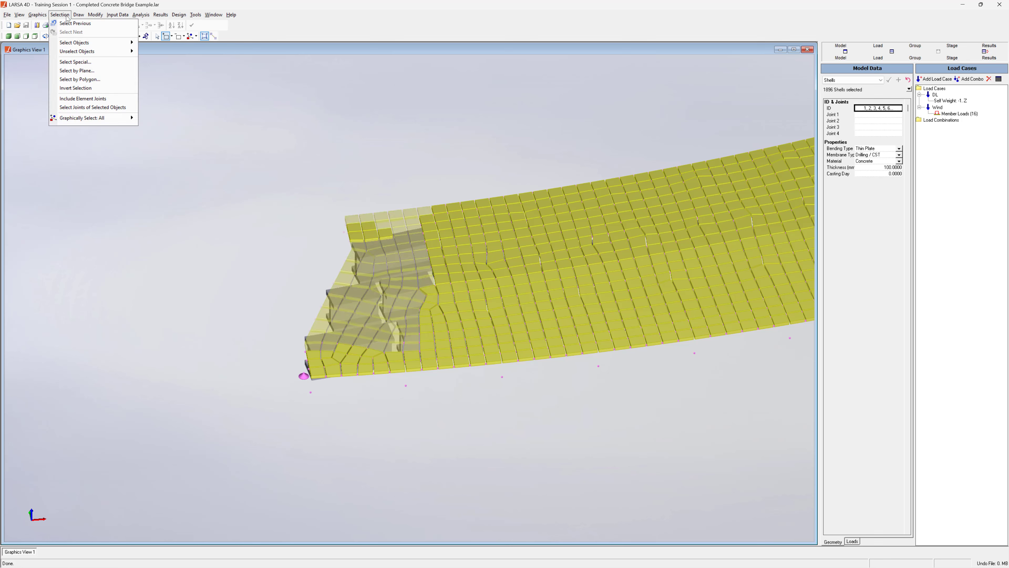
{"action": "left_click", "coordinate": [75, 61]}
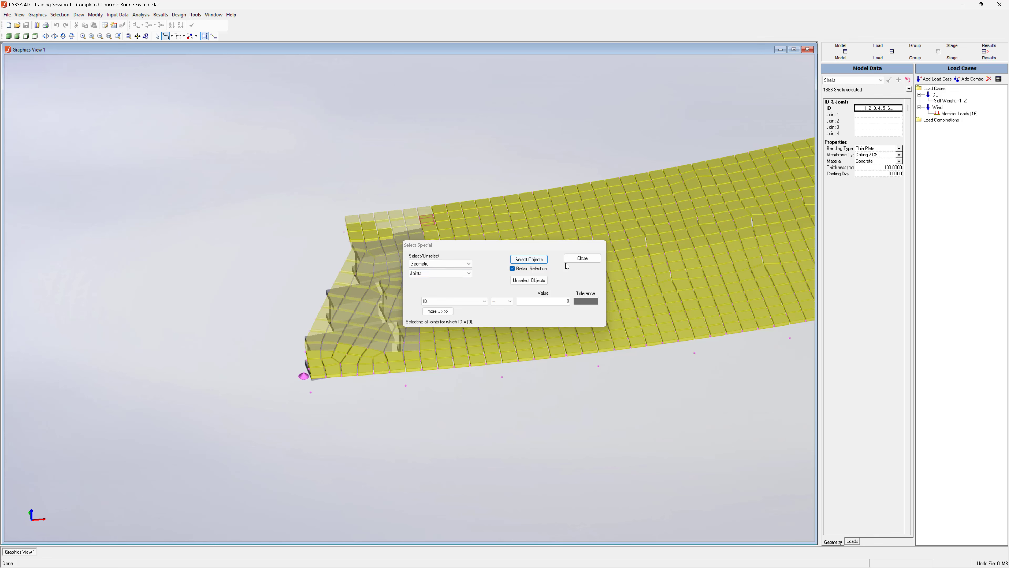
{"action": "left_click", "coordinate": [582, 258]}
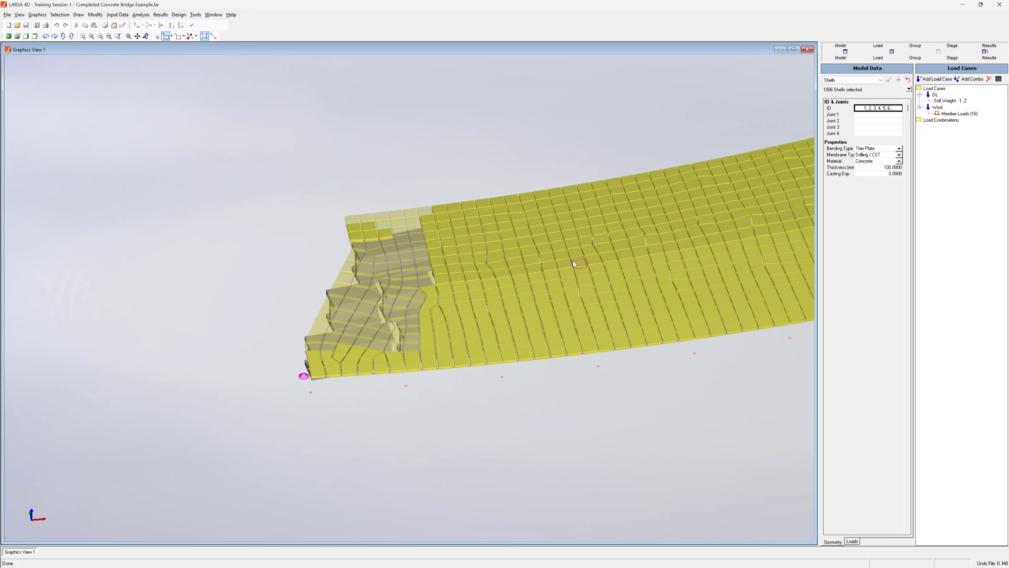
Look through the model's construction stages, analysis results and structure groups
{"action": "key", "text": "ctrl+u"}
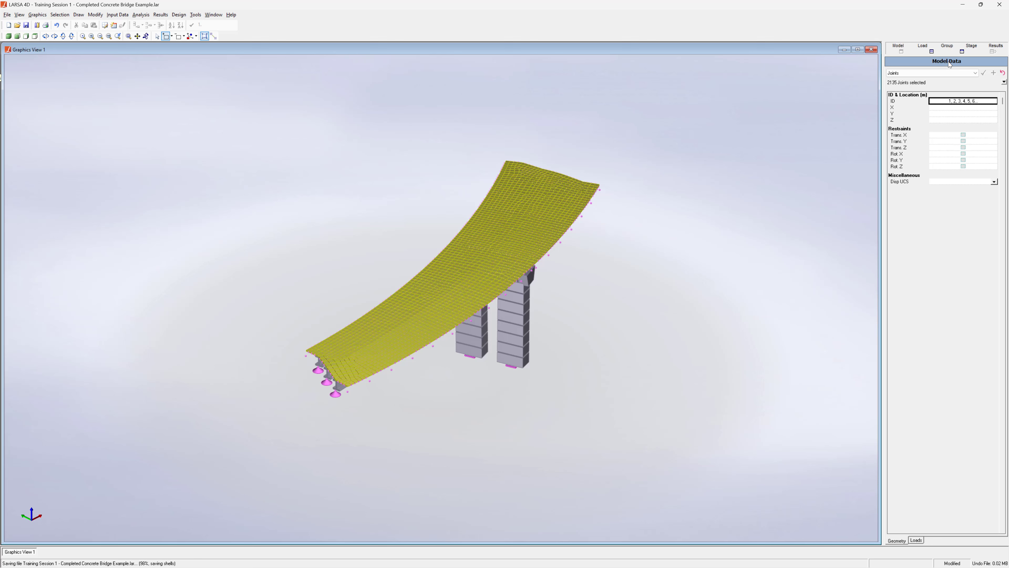
{"action": "left_click", "coordinate": [971, 47]}
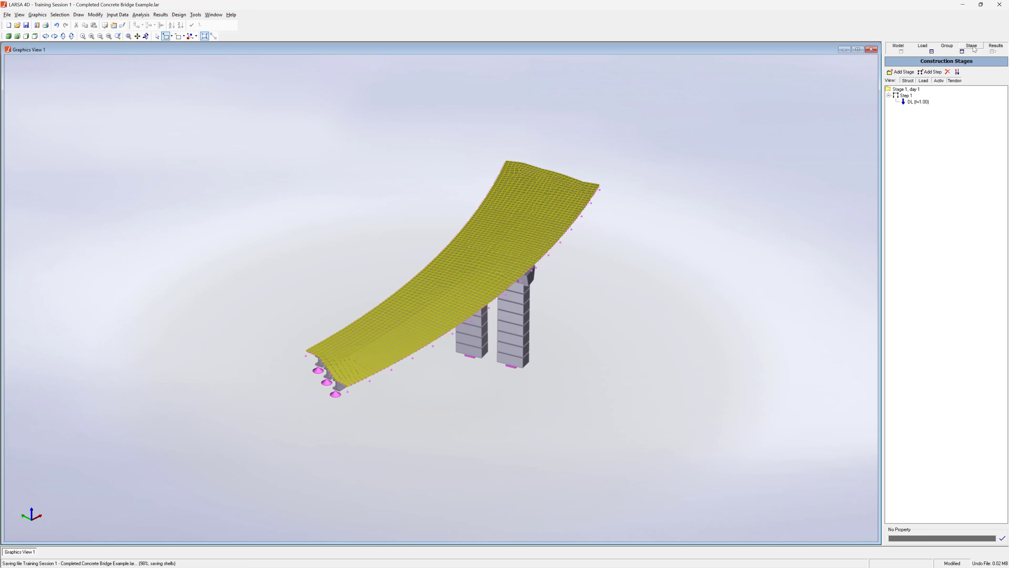
{"action": "left_click", "coordinate": [992, 48]}
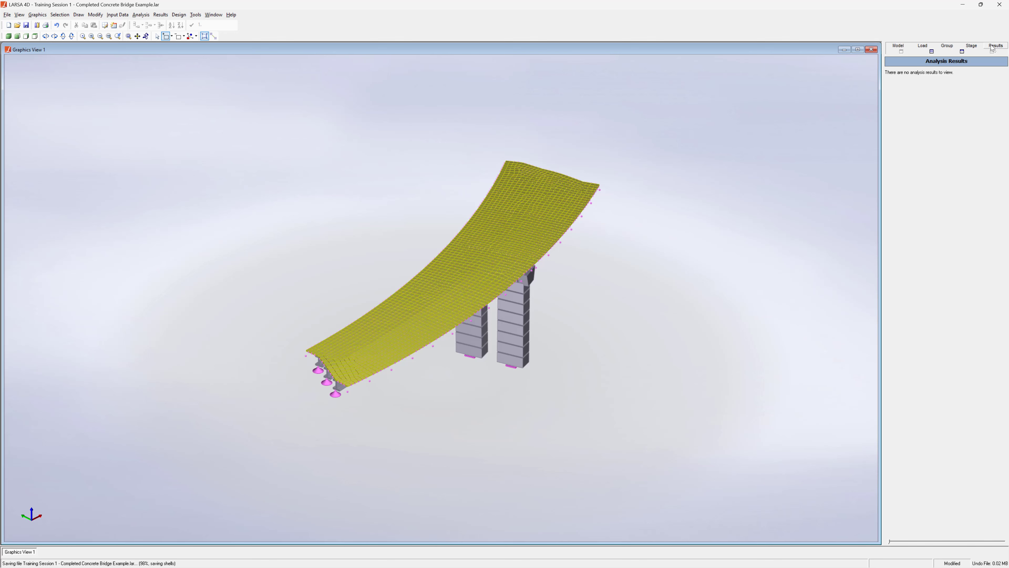
{"action": "left_click", "coordinate": [949, 47]}
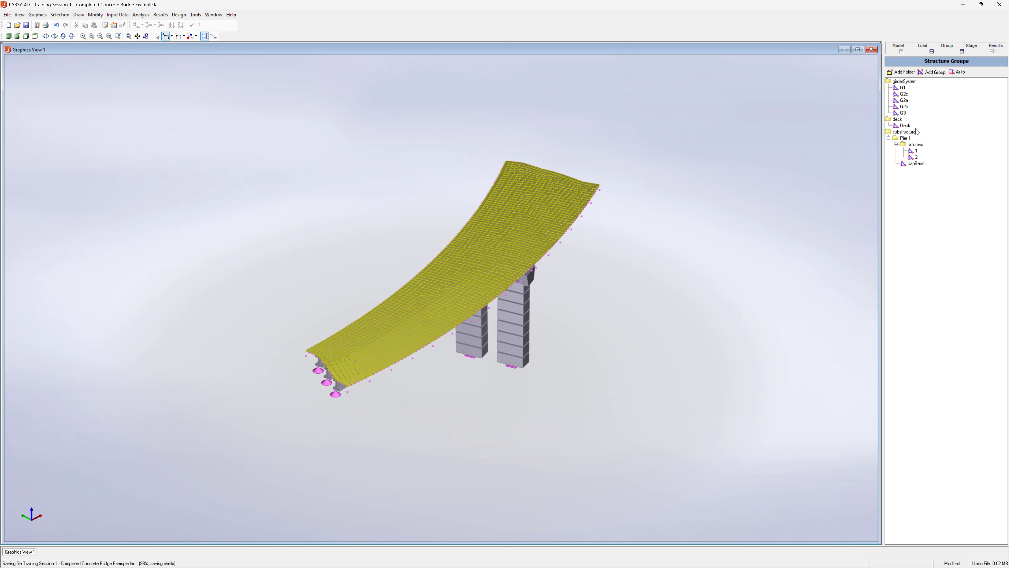
Select only the near-end part of the bridge with a window, and add a structure group from it
{"action": "left_click", "coordinate": [912, 175]}
{"action": "left_click", "coordinate": [616, 298]}
{"action": "left_click_drag", "start_coordinate": [395, 269], "coordinate": [257, 452]}
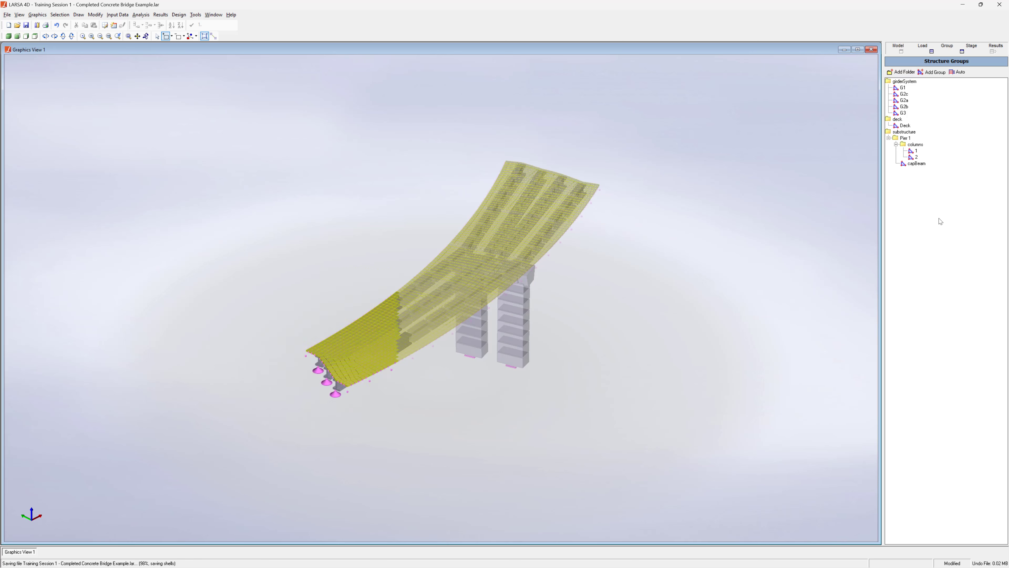
{"action": "left_click", "coordinate": [931, 72]}
Select only the geometry of column group 1 under Pier 1, and show the model data of its members
{"action": "right_click", "coordinate": [916, 153]}
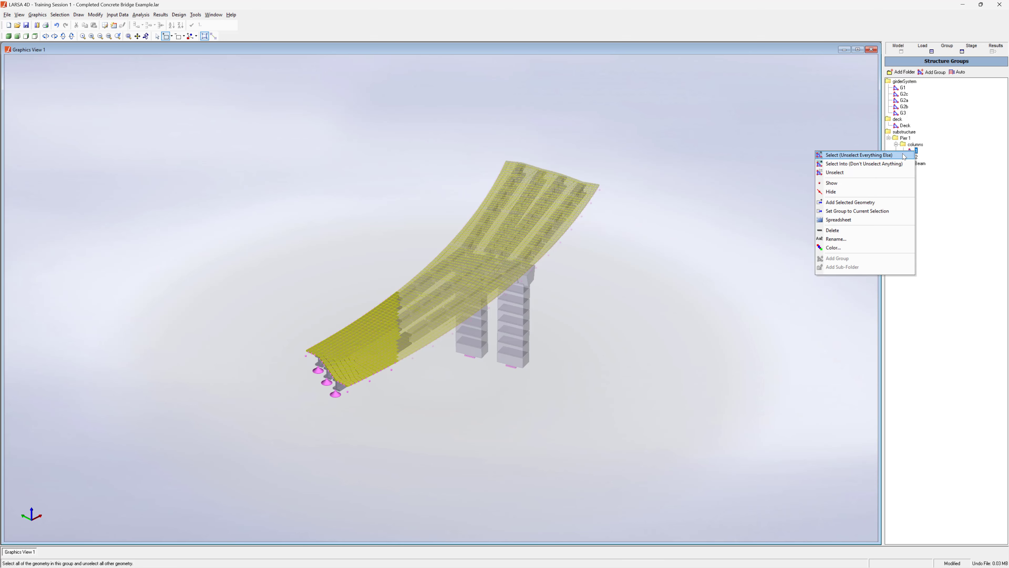
{"action": "left_click", "coordinate": [910, 153]}
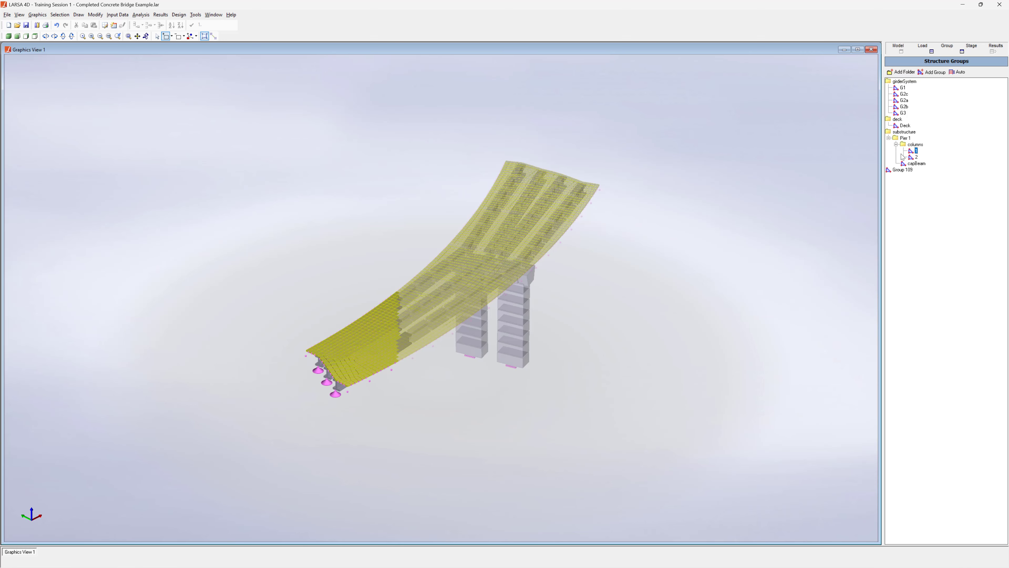
{"action": "left_click", "coordinate": [900, 47]}
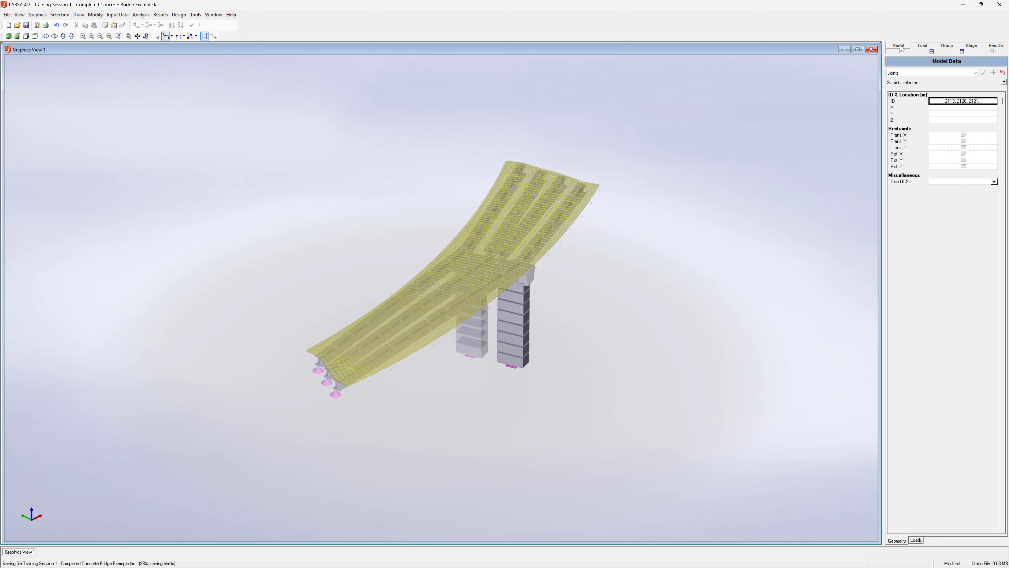
{"action": "left_click", "coordinate": [920, 73]}
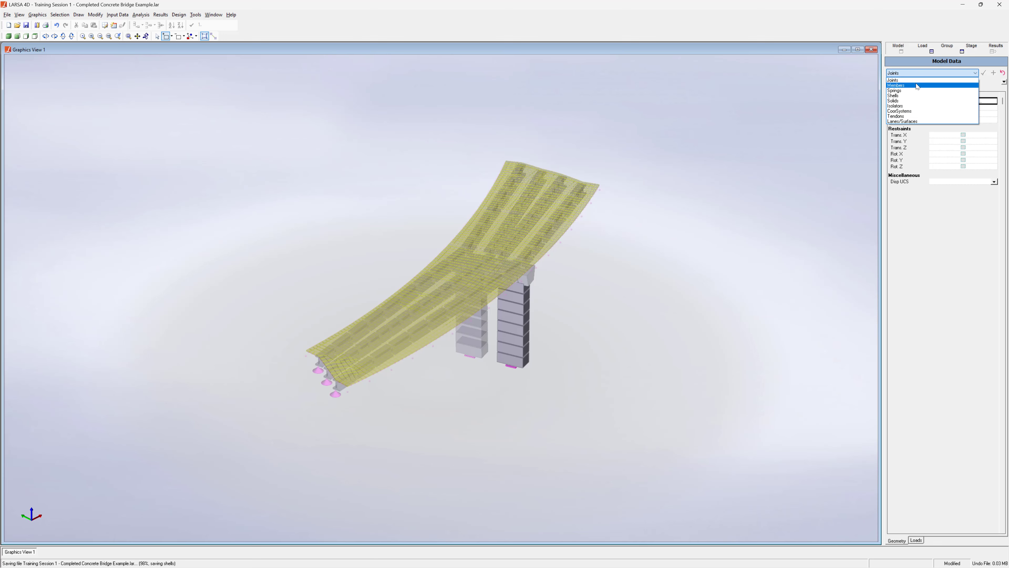
{"action": "left_click", "coordinate": [917, 84]}
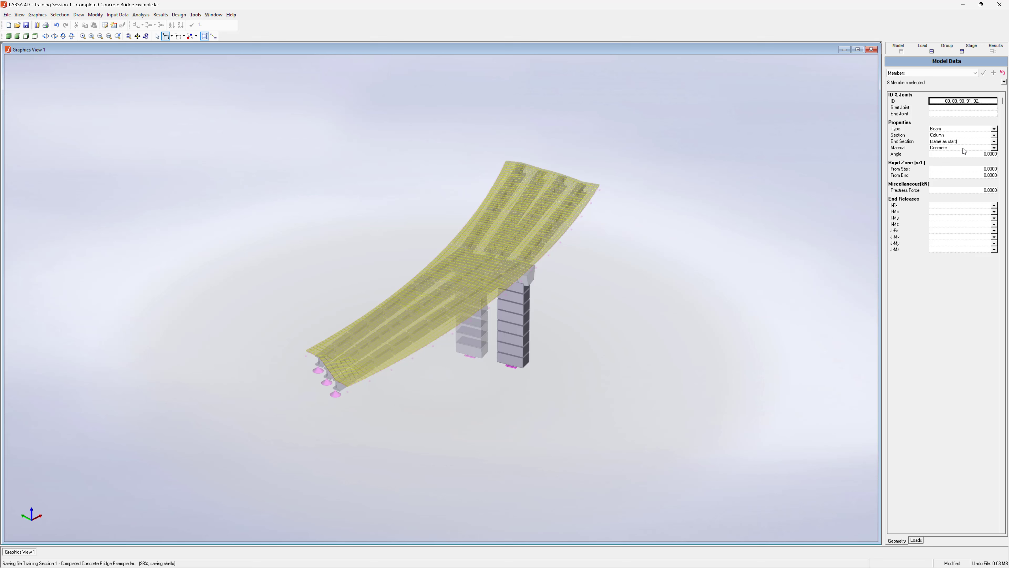
Set the orientation angle of the selected column members to 90 and apply the change
{"action": "left_click", "coordinate": [972, 154]}
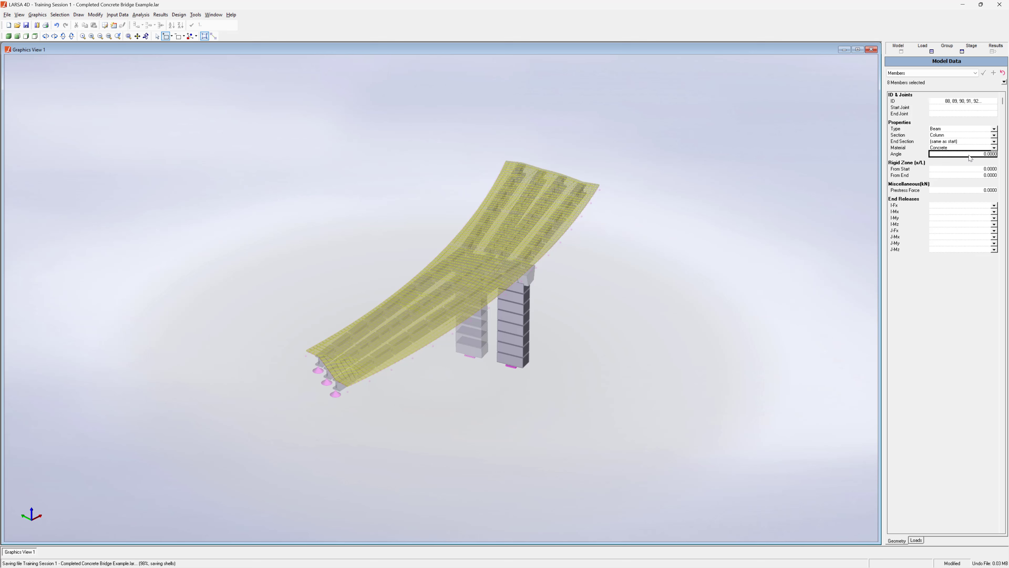
{"action": "double_click", "coordinate": [968, 155]}
{"action": "type", "text": "90"}
{"action": "key", "text": "Tab"}
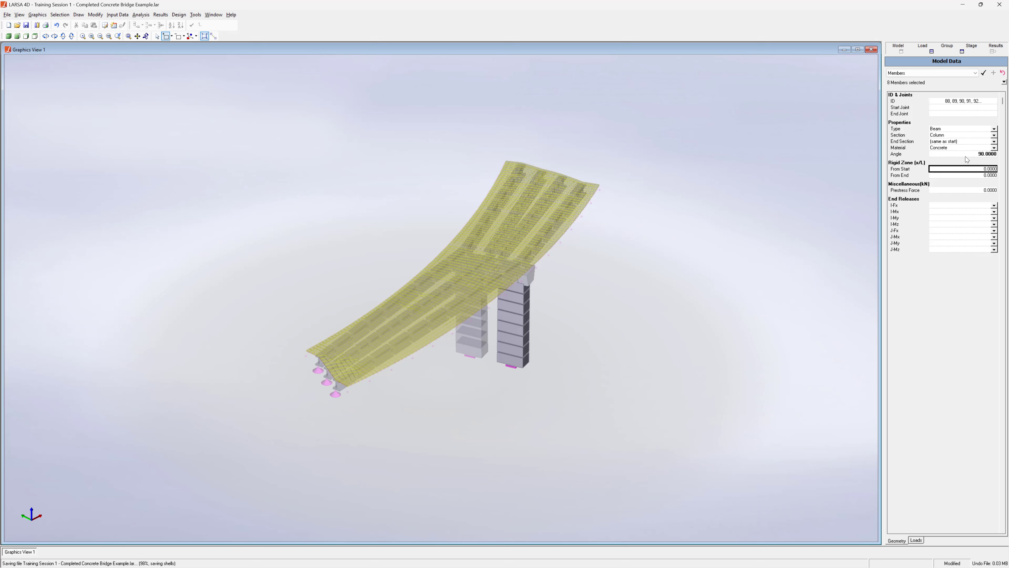
{"action": "left_click", "coordinate": [983, 73]}
View the Wind load case's member loads in their spreadsheet, close it, and toggle the display of the explorers
{"action": "left_click", "coordinate": [923, 47]}
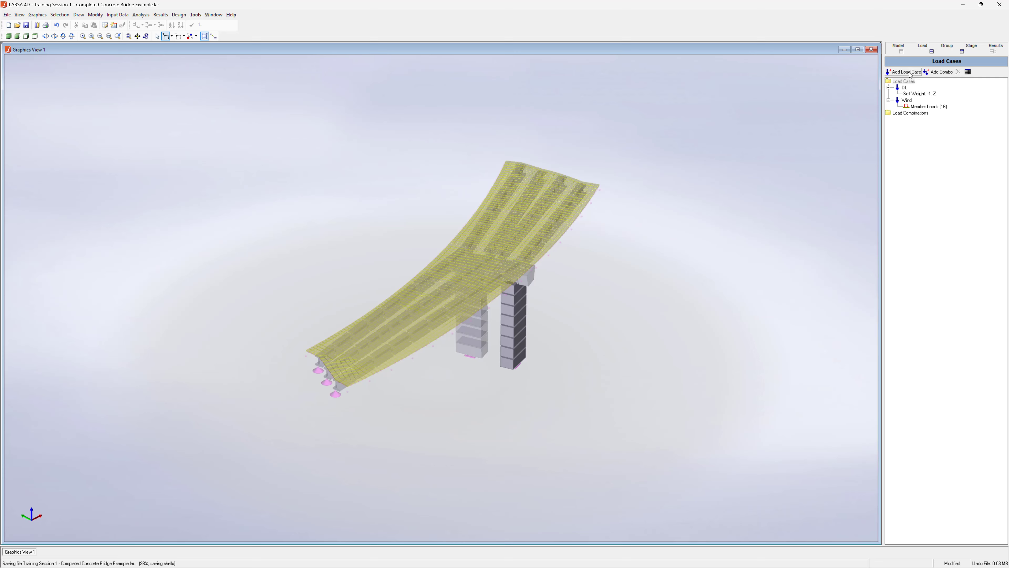
{"action": "left_click", "coordinate": [922, 107]}
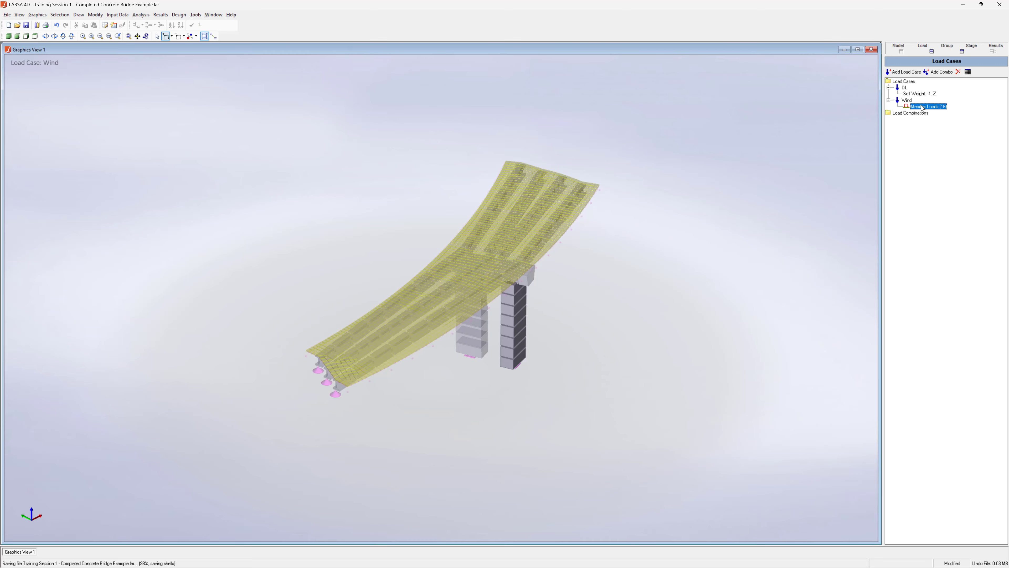
{"action": "double_click", "coordinate": [922, 106]}
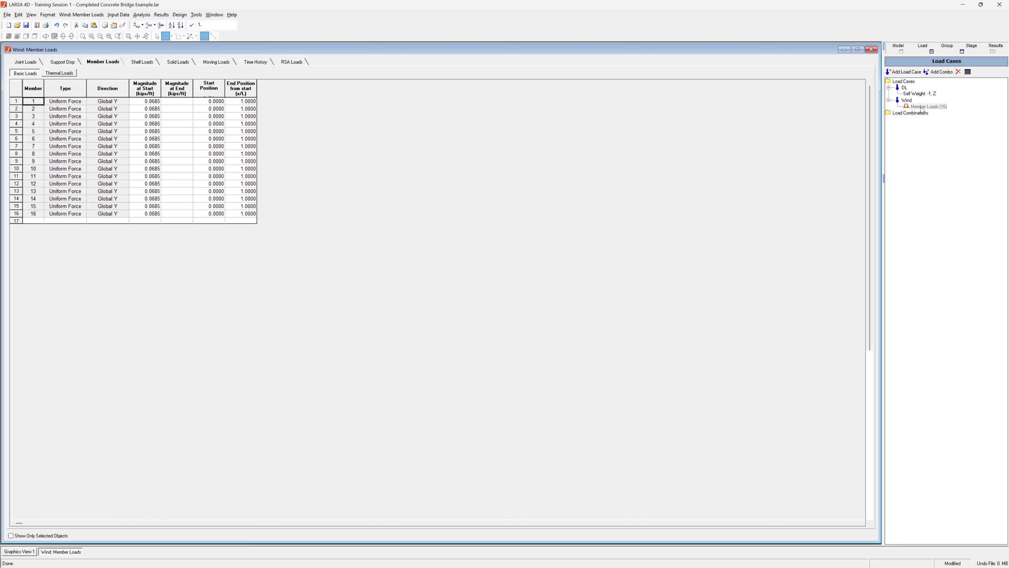
{"action": "left_click", "coordinate": [874, 49]}
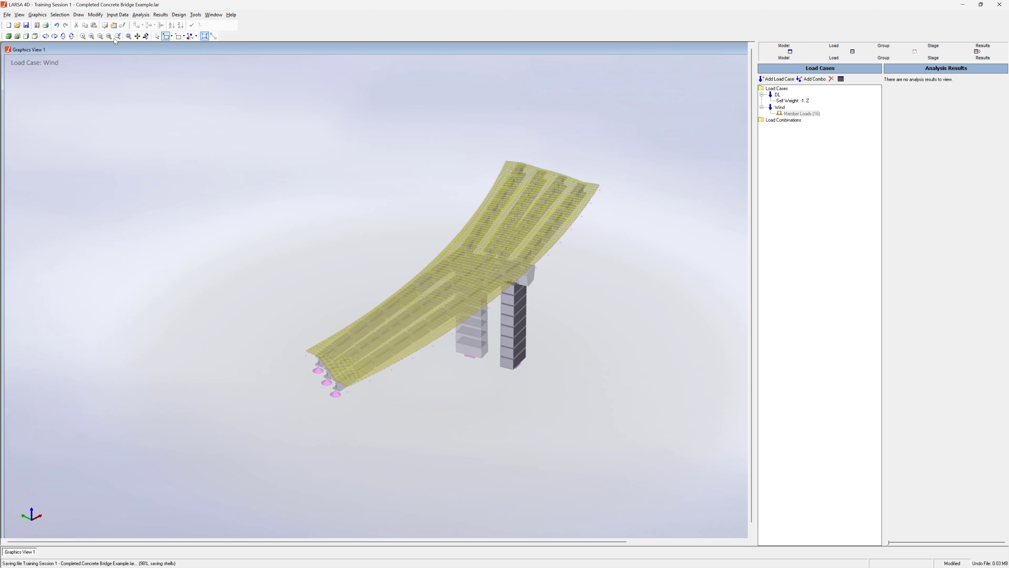
{"action": "left_click", "coordinate": [19, 14]}
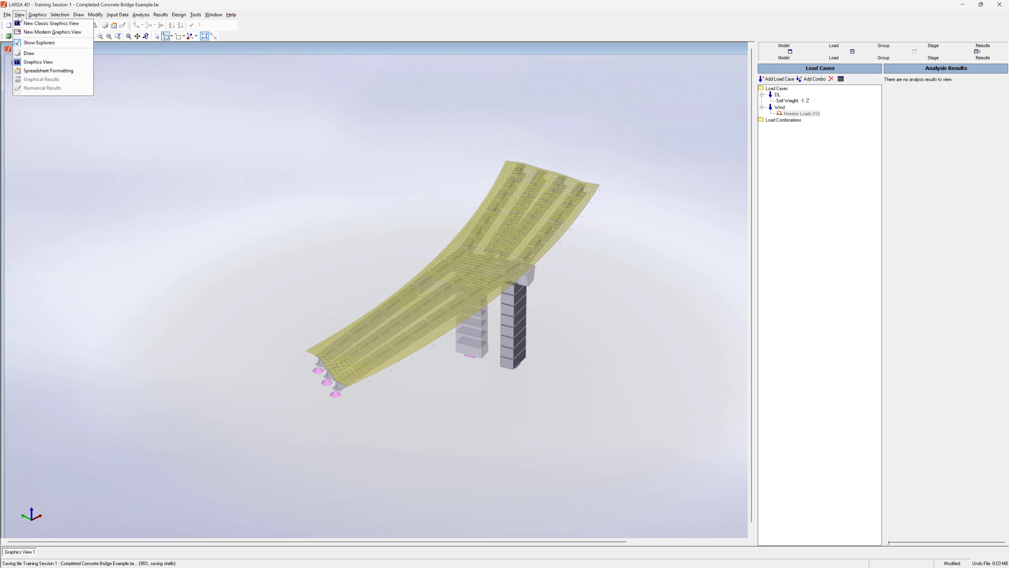
{"action": "left_click", "coordinate": [36, 43]}
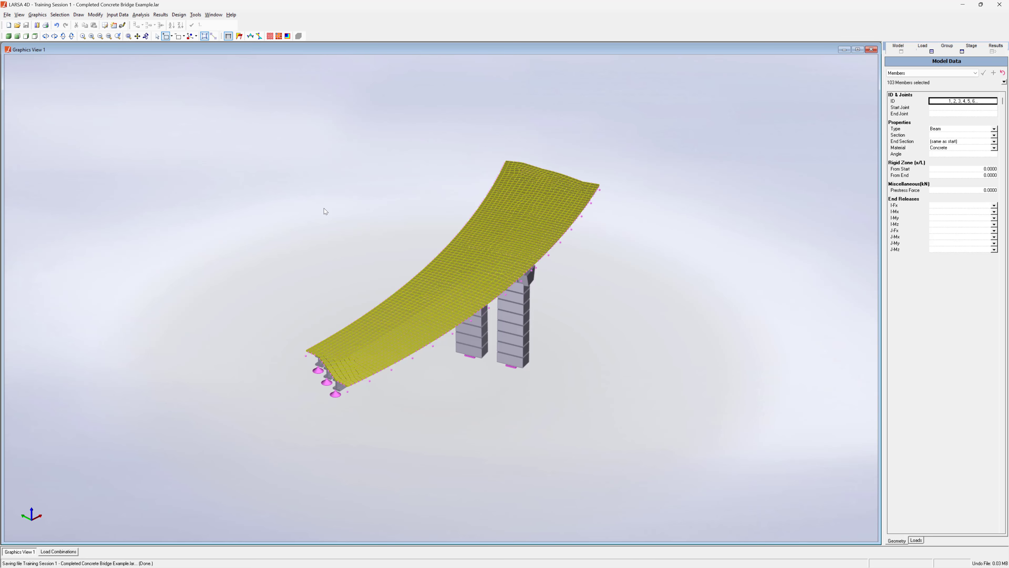
Run a nonlinear static analysis of the load cases and load combinations, saving the project first, and close the analysis engine window
{"action": "left_click", "coordinate": [140, 16]}
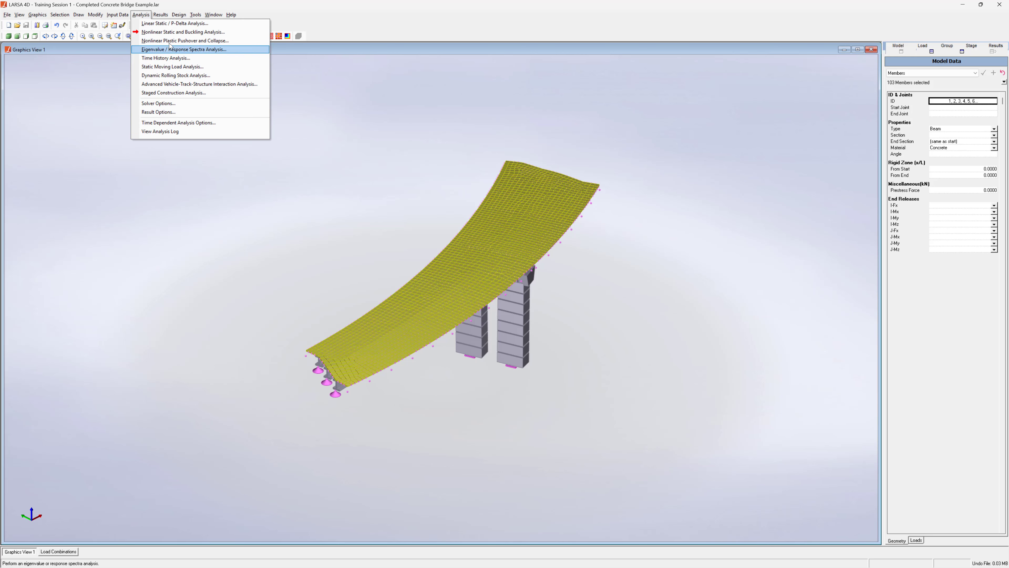
{"action": "left_click", "coordinate": [174, 34]}
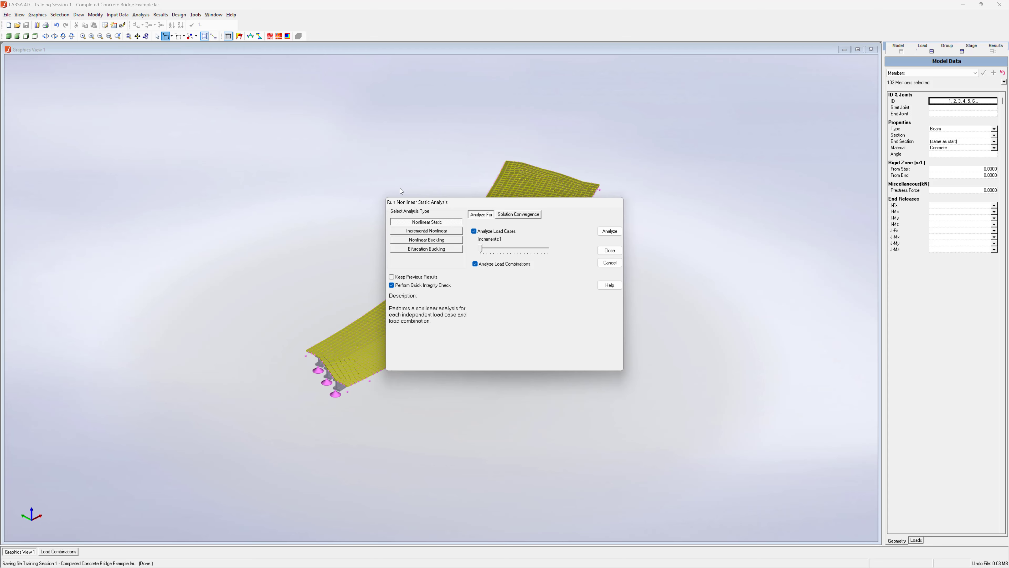
{"action": "left_click", "coordinate": [609, 231]}
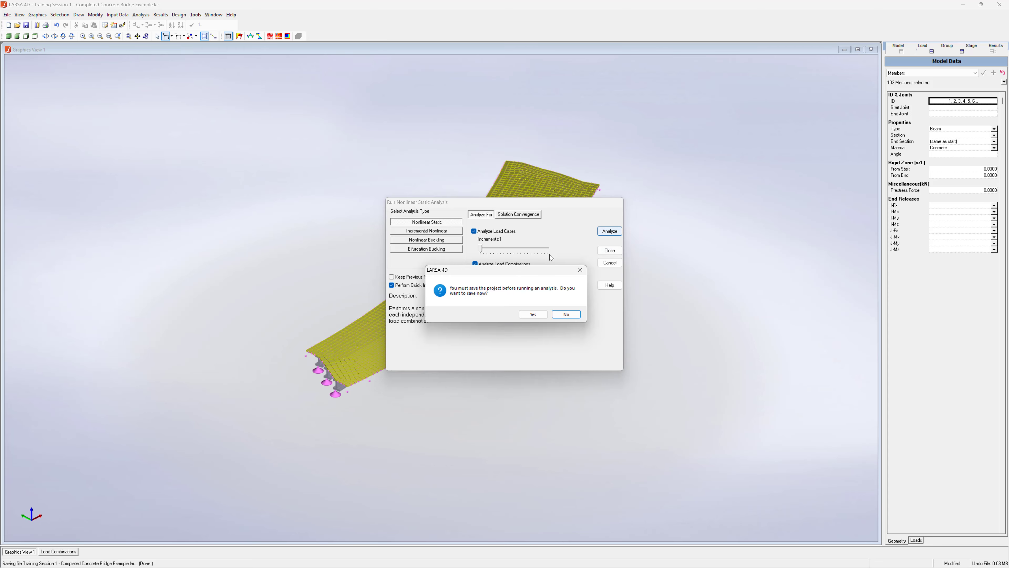
{"action": "left_click", "coordinate": [536, 314]}
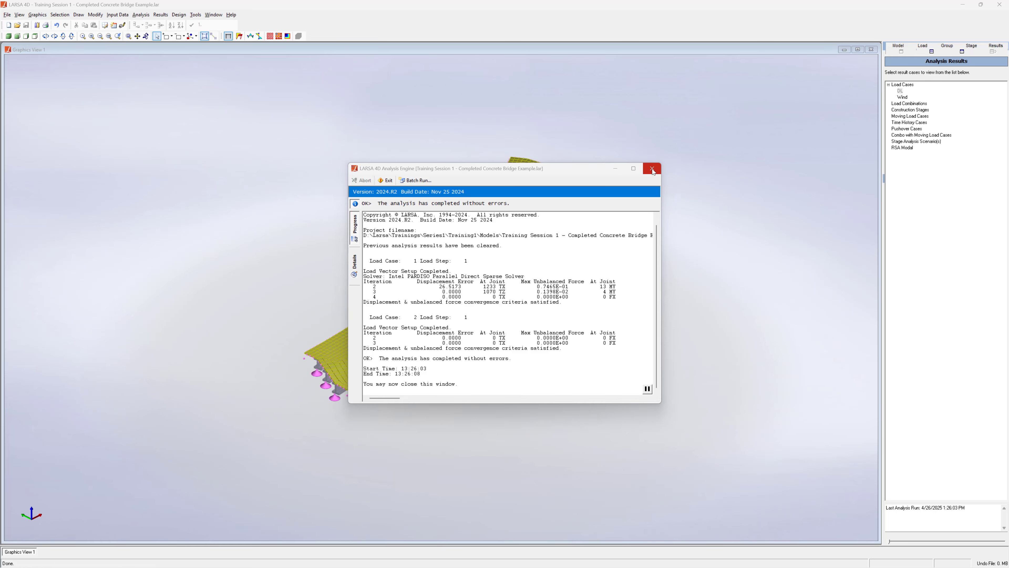
{"action": "left_click", "coordinate": [652, 169]}
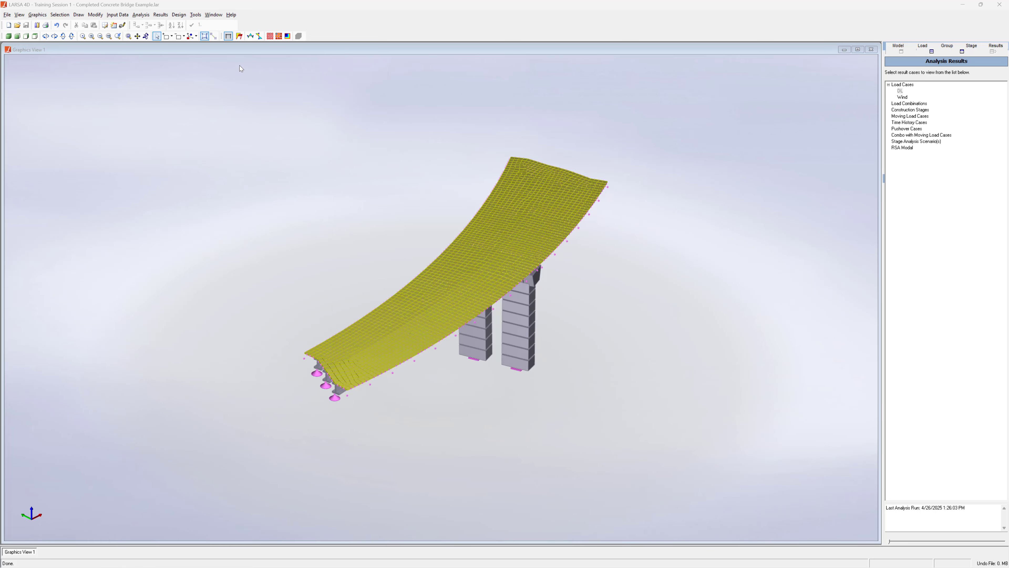
Display the member force diagrams for Moment Mz, and compare the Wind load case with DL, ending on DL
{"action": "left_click", "coordinate": [251, 36]}
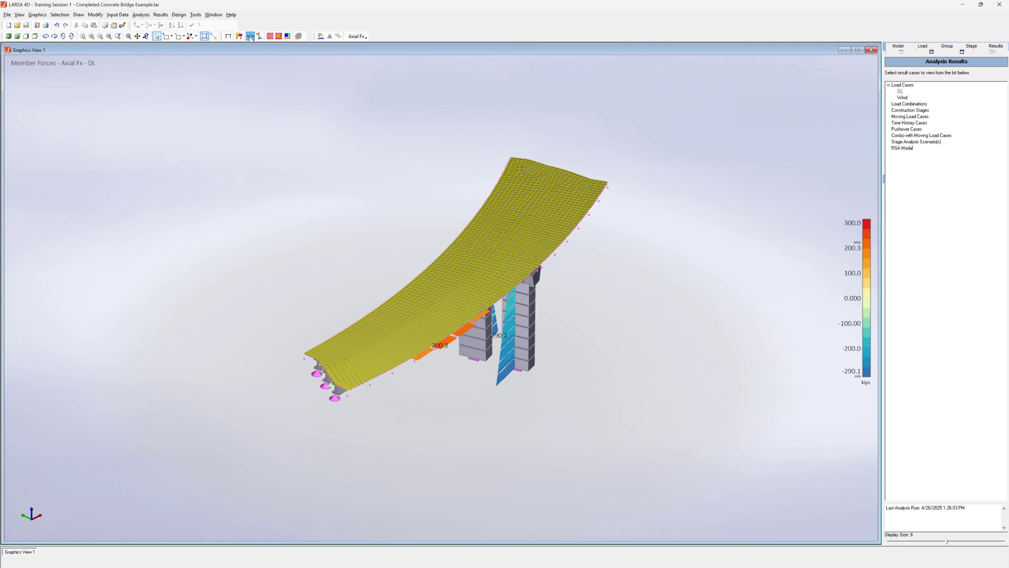
{"action": "left_click", "coordinate": [357, 36]}
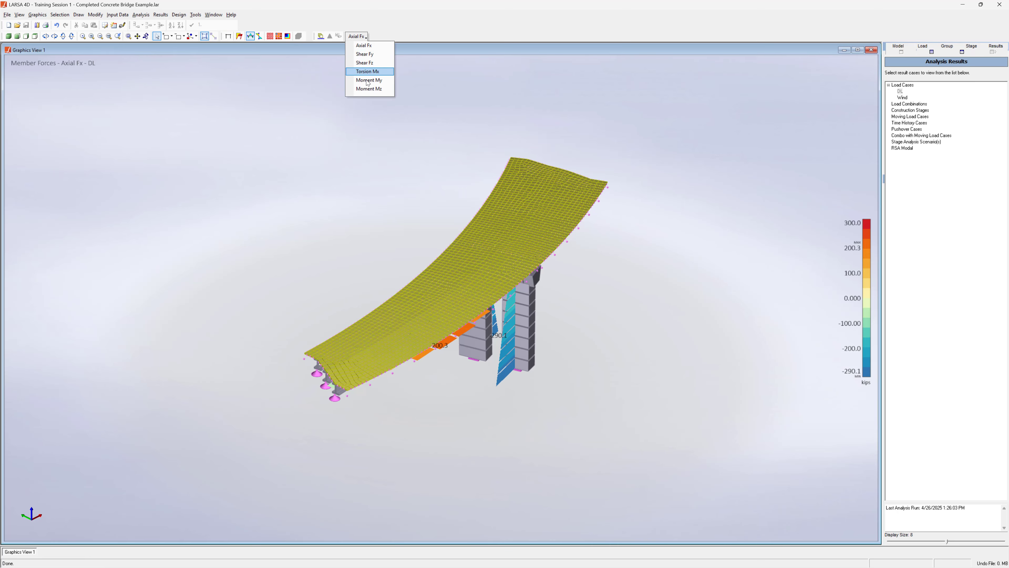
{"action": "left_click", "coordinate": [368, 89]}
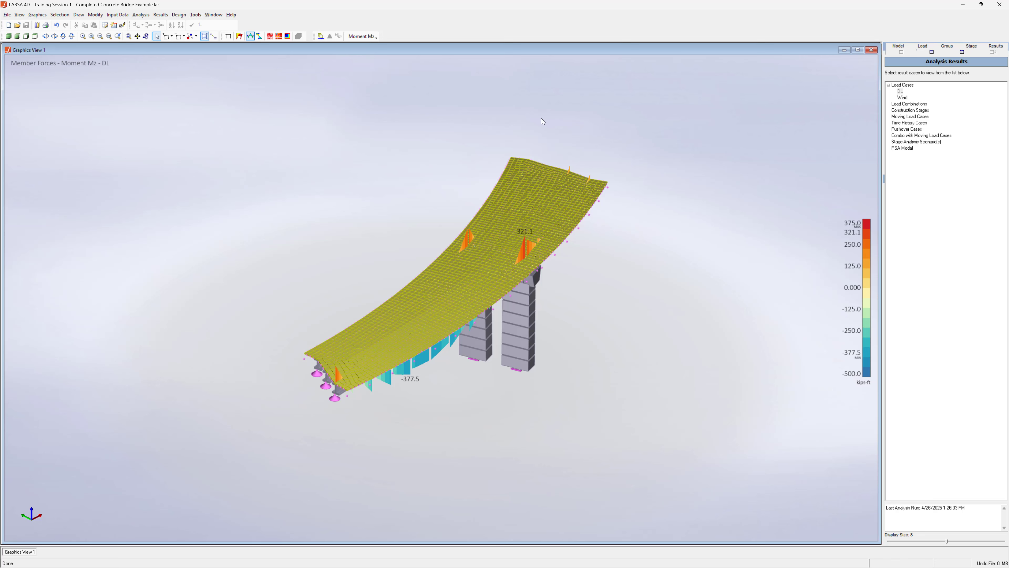
{"action": "left_click", "coordinate": [901, 91]}
{"action": "left_click", "coordinate": [902, 98]}
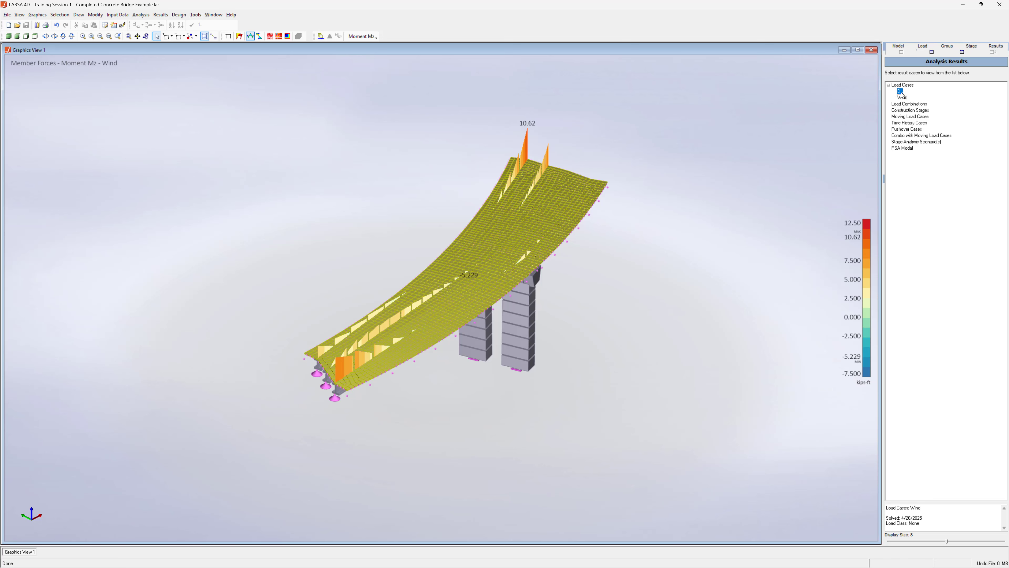
{"action": "left_click", "coordinate": [901, 92]}
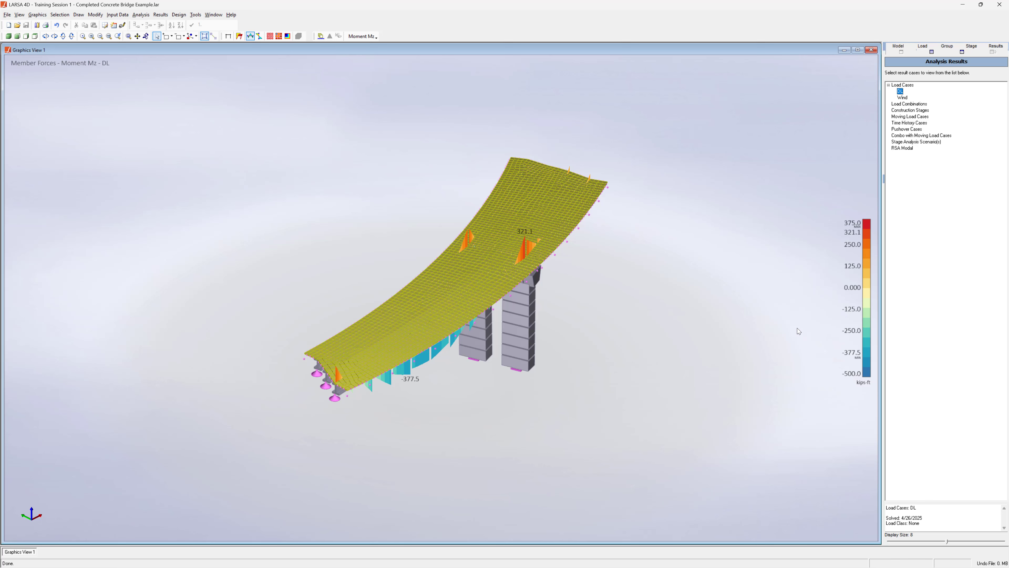
Hide the shells in the graphics display options to expose the girders and their moment diagrams
{"action": "right_click", "coordinate": [608, 281]}
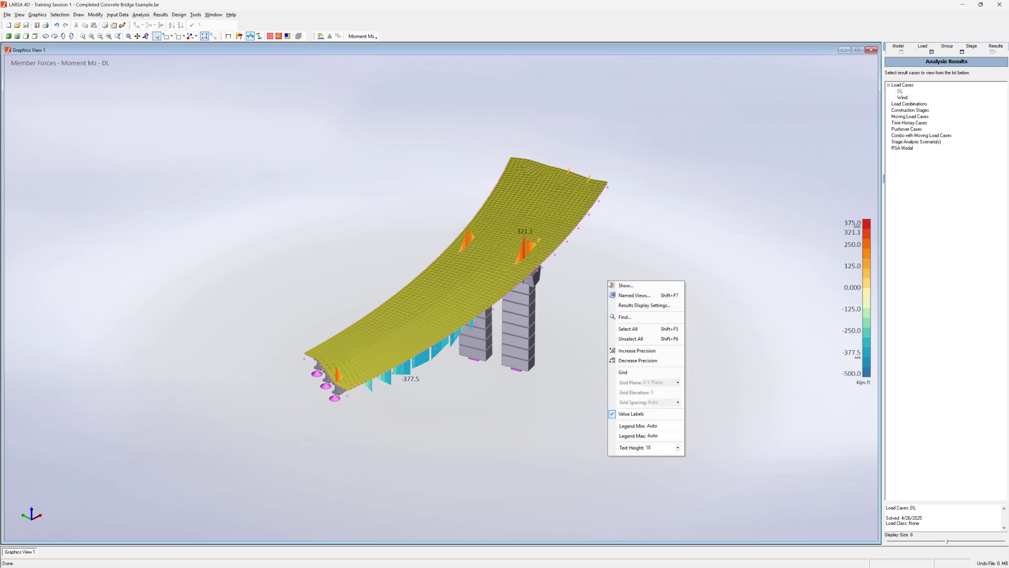
{"action": "left_click", "coordinate": [623, 287]}
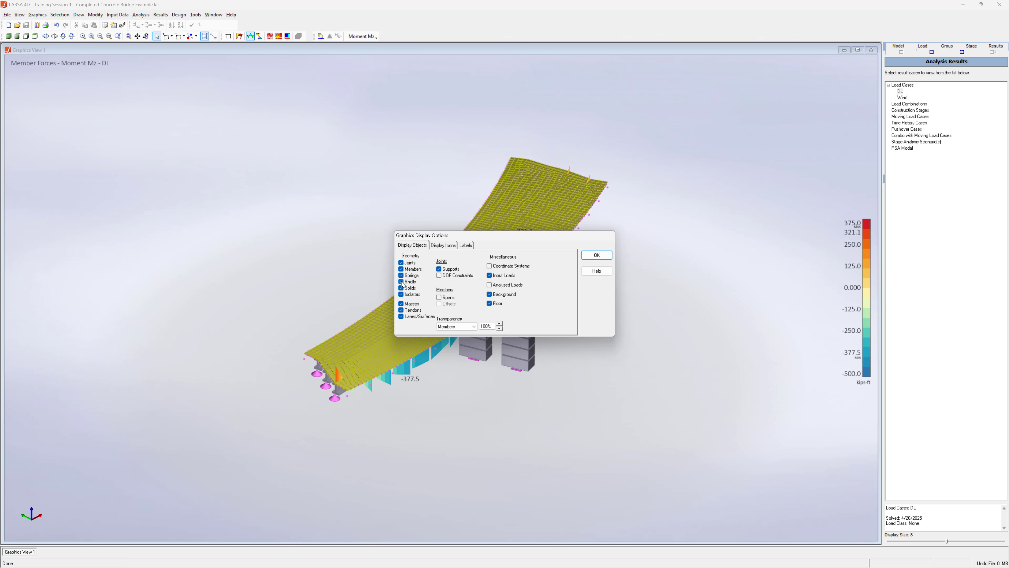
{"action": "left_click", "coordinate": [401, 282]}
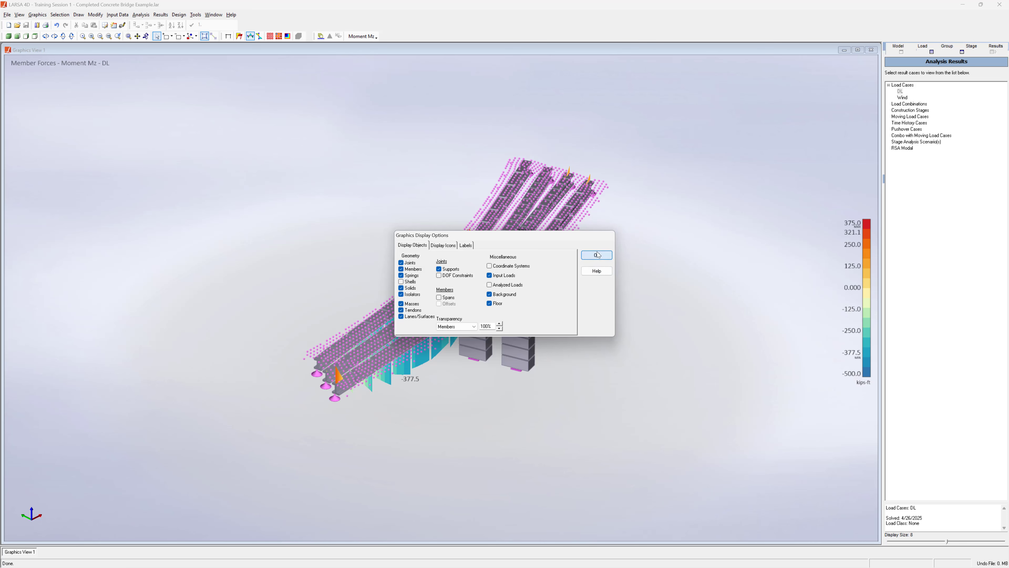
{"action": "left_click", "coordinate": [588, 256]}
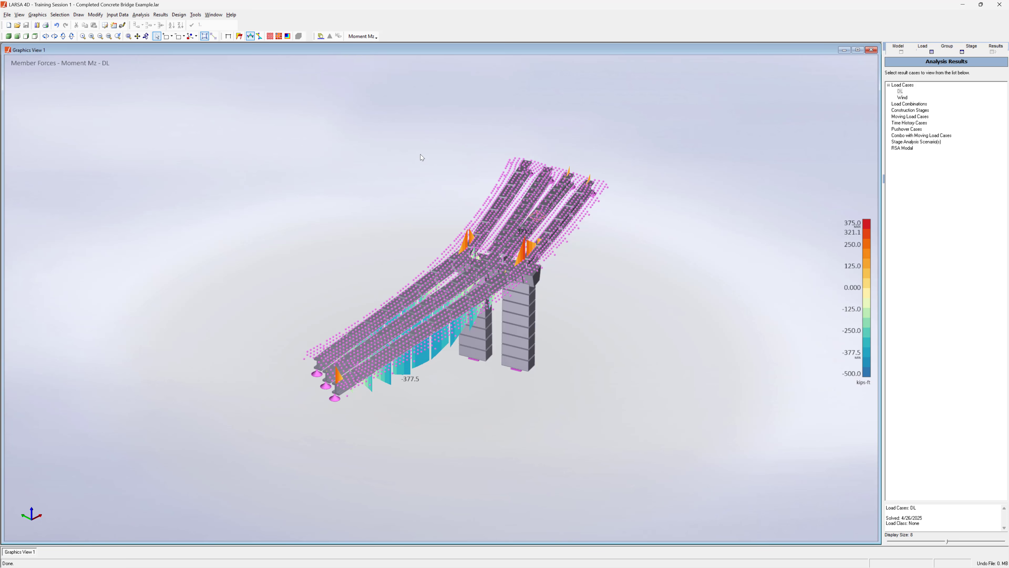
{"action": "left_click", "coordinate": [146, 36]}
{"action": "left_click_drag", "start_coordinate": [314, 229], "coordinate": [194, 146]}
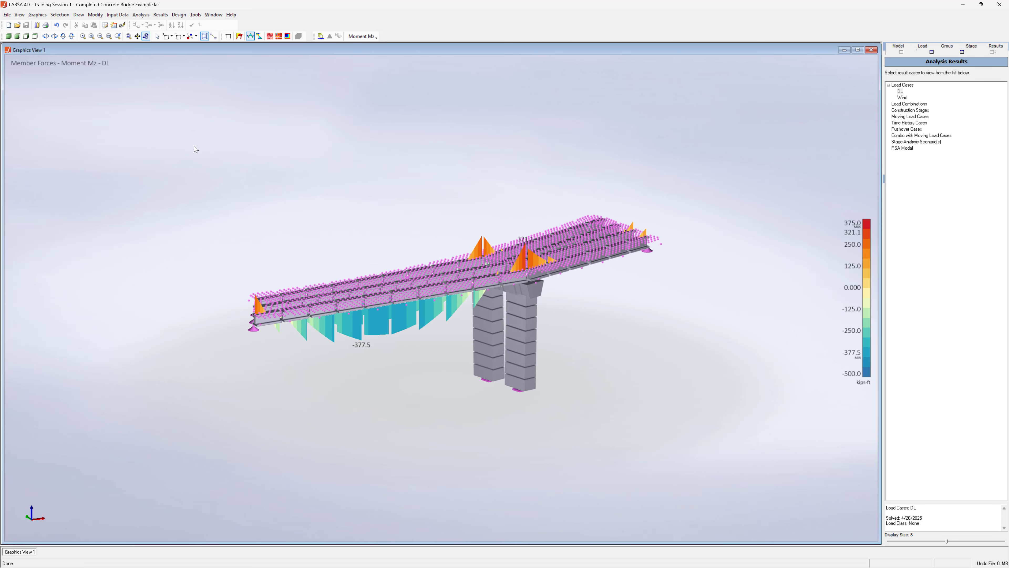
Open the local member end forces spreadsheet for DL and include the Wind load case in it
{"action": "right_click", "coordinate": [900, 91]}
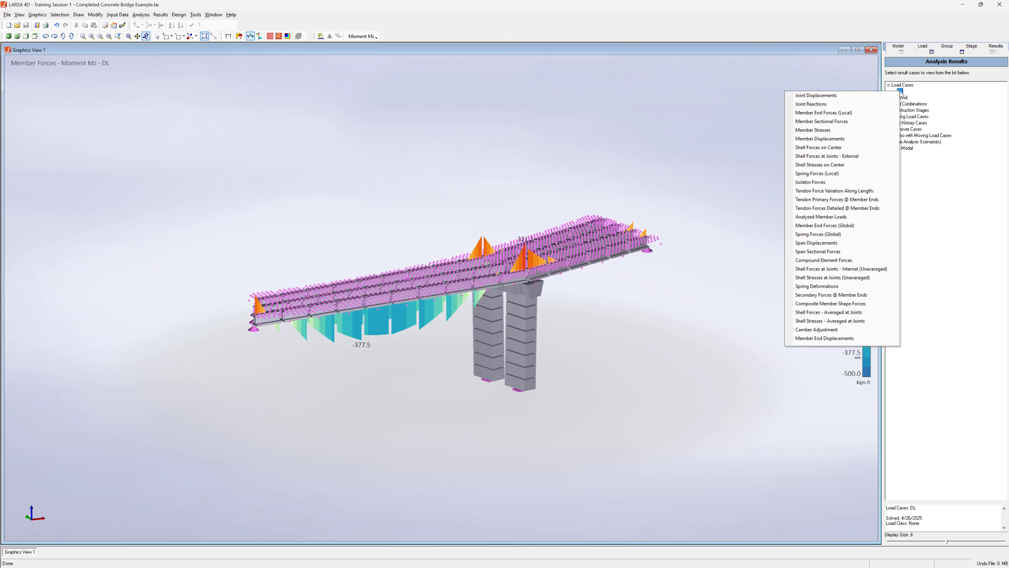
{"action": "left_click", "coordinate": [867, 111]}
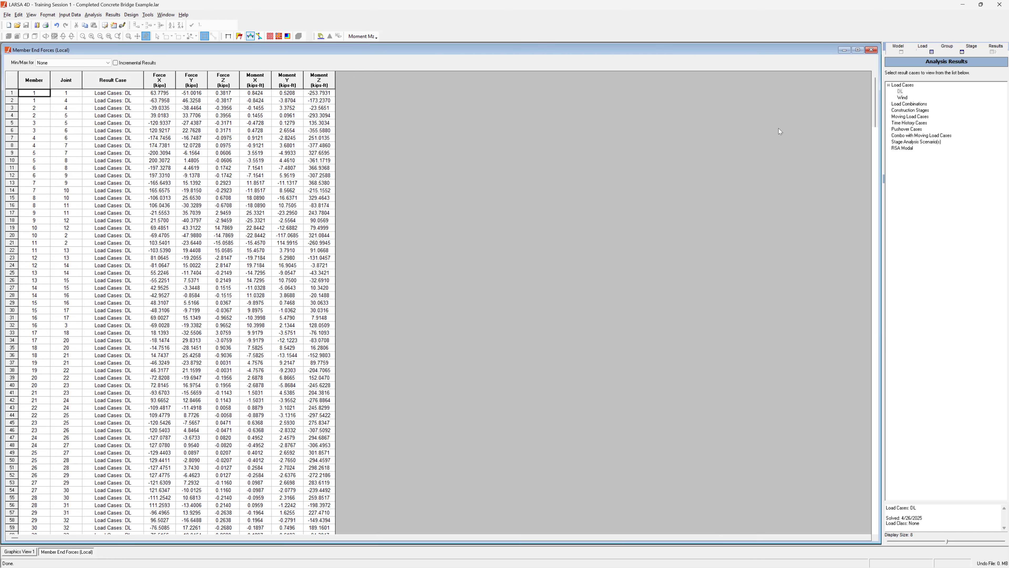
{"action": "left_click", "coordinate": [902, 98]}
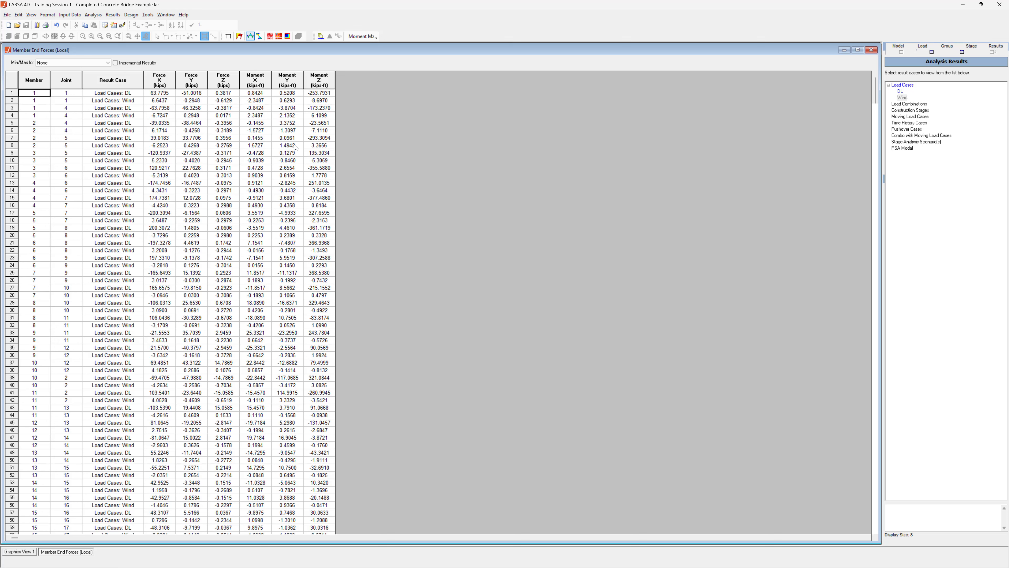
Envelope the member end forces by minimum and maximum Force Z, examine the first two rows for member 1, and close the spreadsheet
{"action": "left_click", "coordinate": [105, 63]}
{"action": "left_click", "coordinate": [96, 86]}
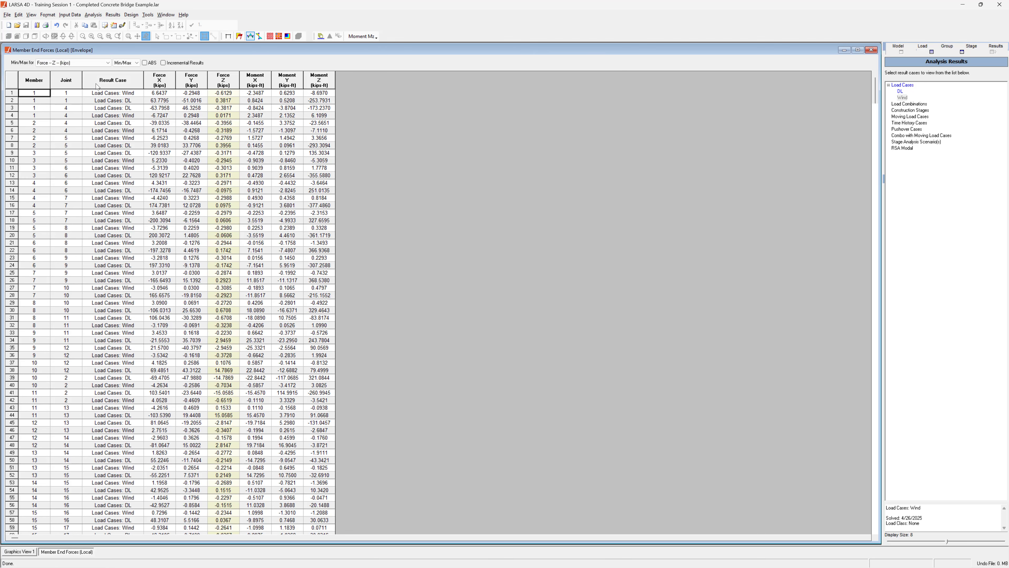
{"action": "left_click", "coordinate": [10, 93]}
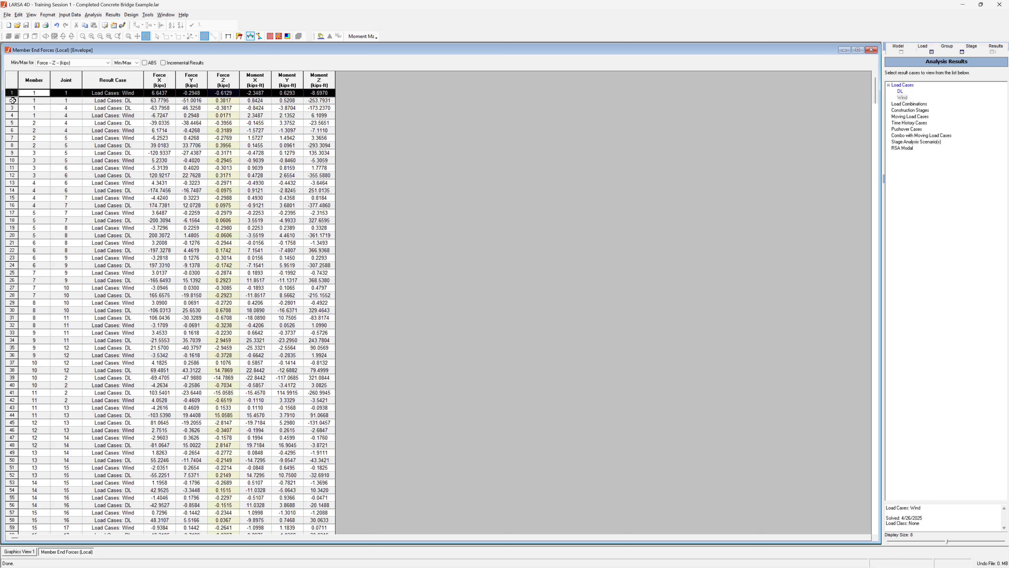
{"action": "left_click", "coordinate": [13, 100]}
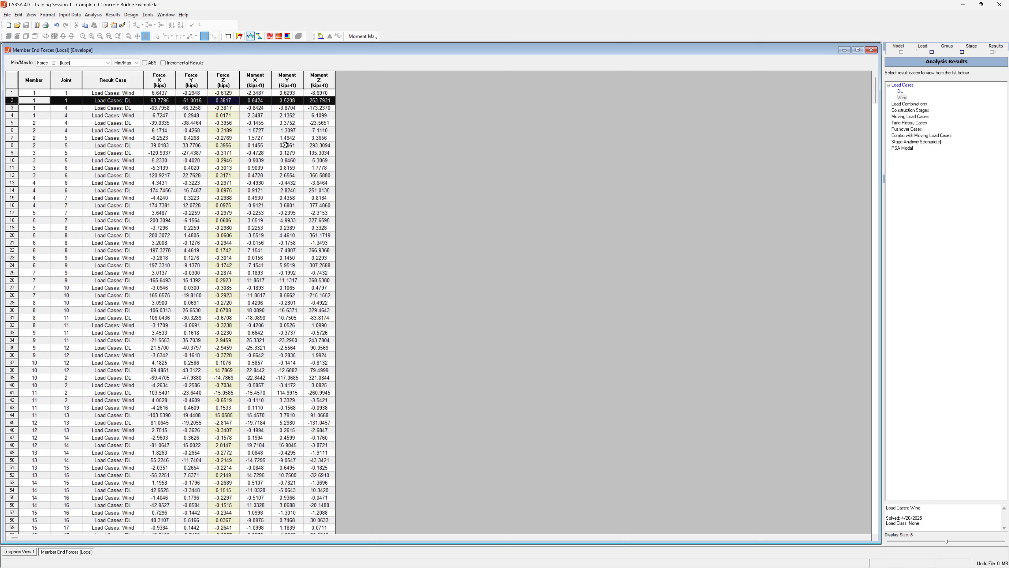
{"action": "left_click", "coordinate": [872, 50]}
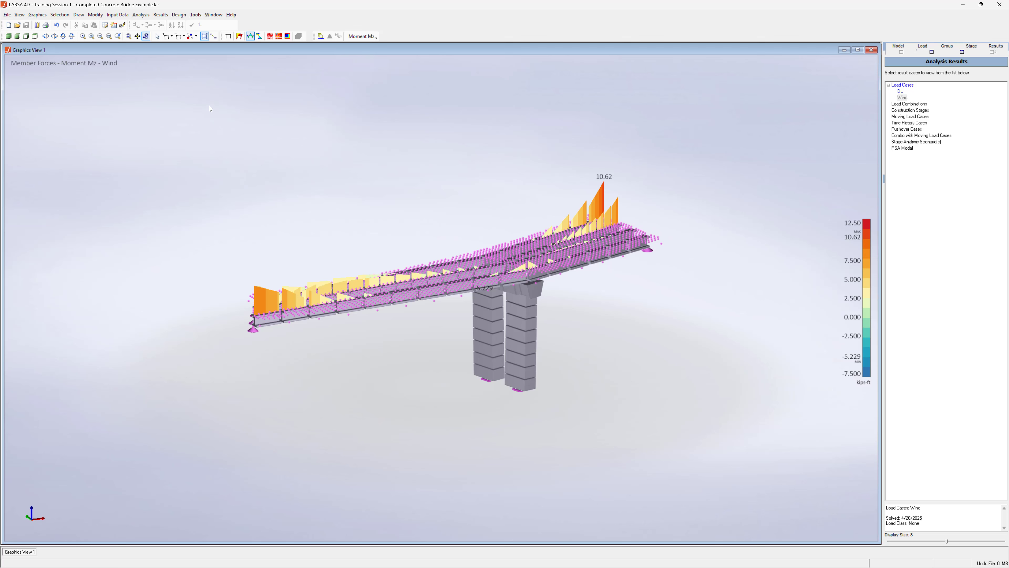
Set the number of segments for member force and moment diagrams to 5 in the graphical results settings
{"action": "left_click", "coordinate": [160, 15]}
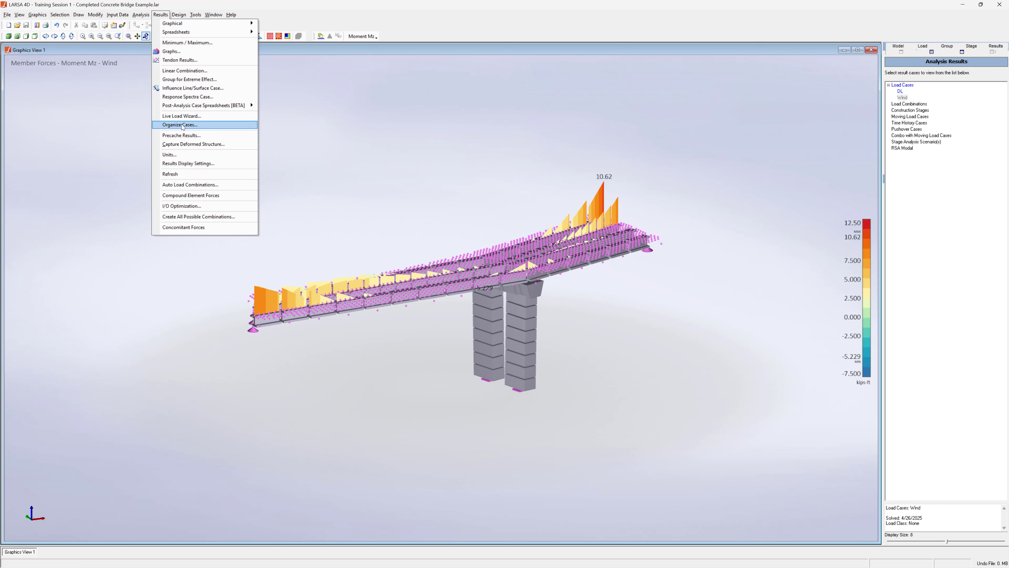
{"action": "left_click", "coordinate": [188, 164]}
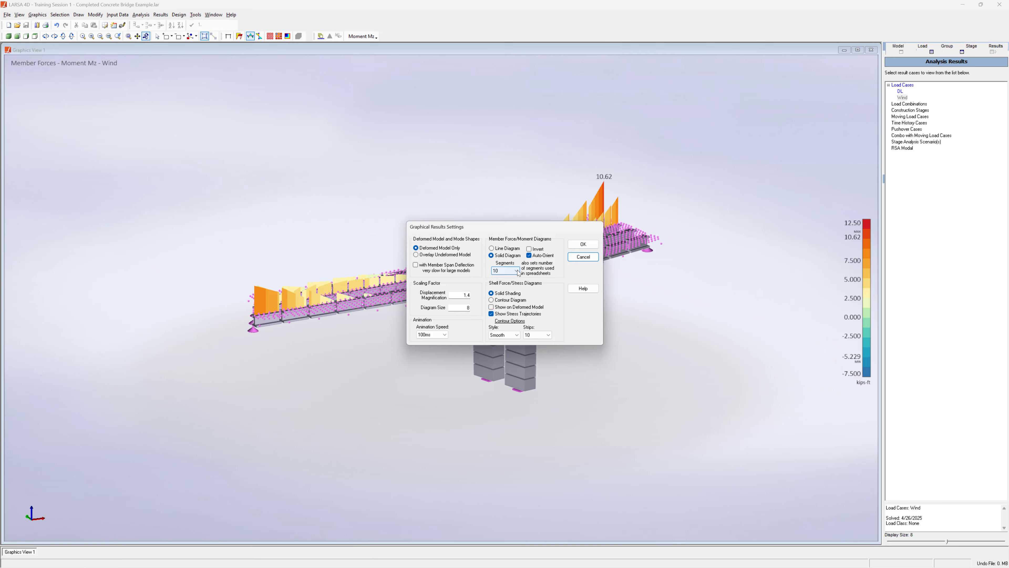
{"action": "left_click", "coordinate": [518, 272]}
{"action": "left_click", "coordinate": [505, 284]}
{"action": "left_click", "coordinate": [583, 243]}
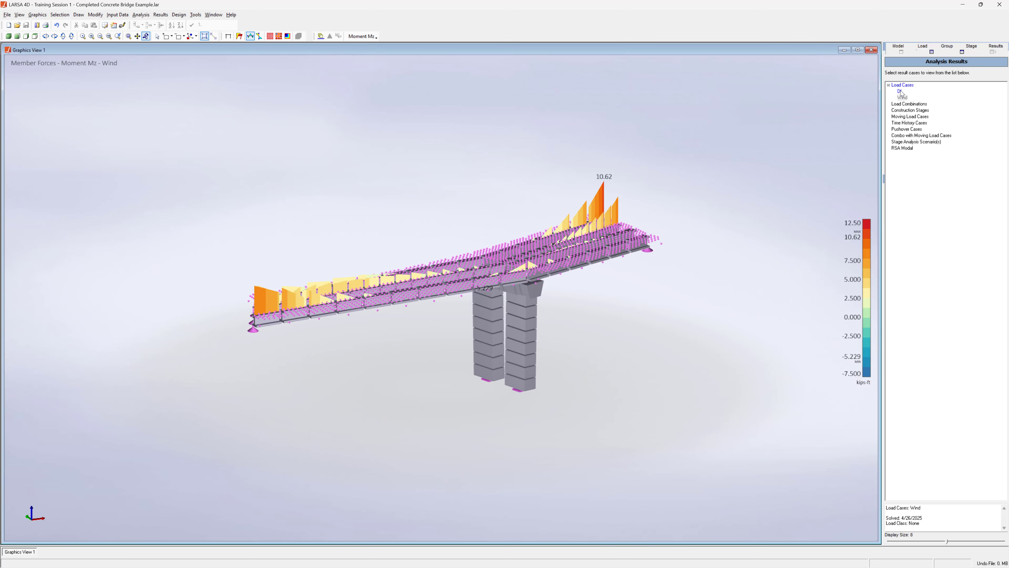
Open the member sectional forces spreadsheet for DL, examine member 1's stations 0 to 5, and close the spreadsheet
{"action": "right_click", "coordinate": [901, 90]}
{"action": "left_click", "coordinate": [868, 119]}
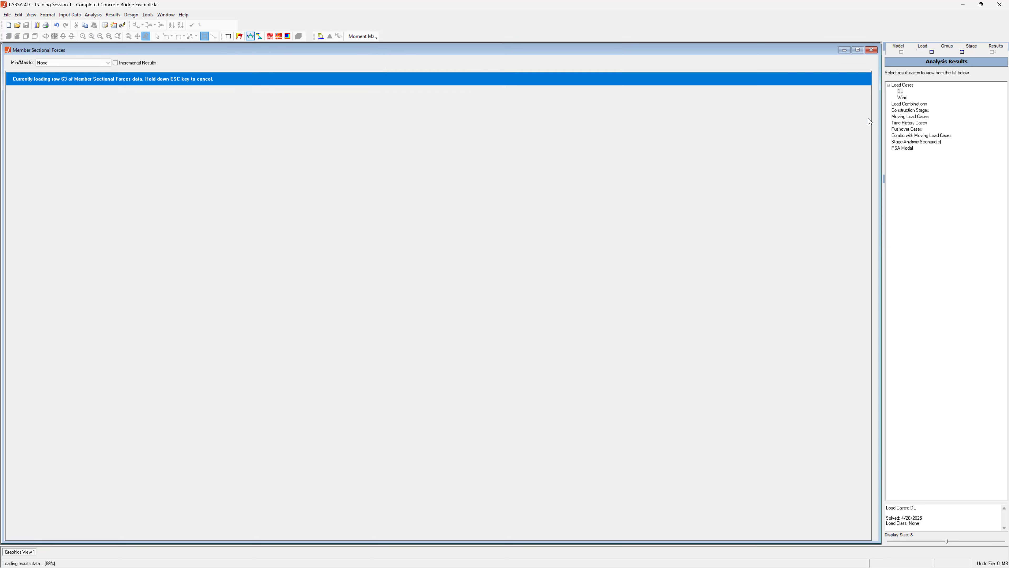
{"action": "left_click_drag", "start_coordinate": [66, 93], "coordinate": [66, 131]}
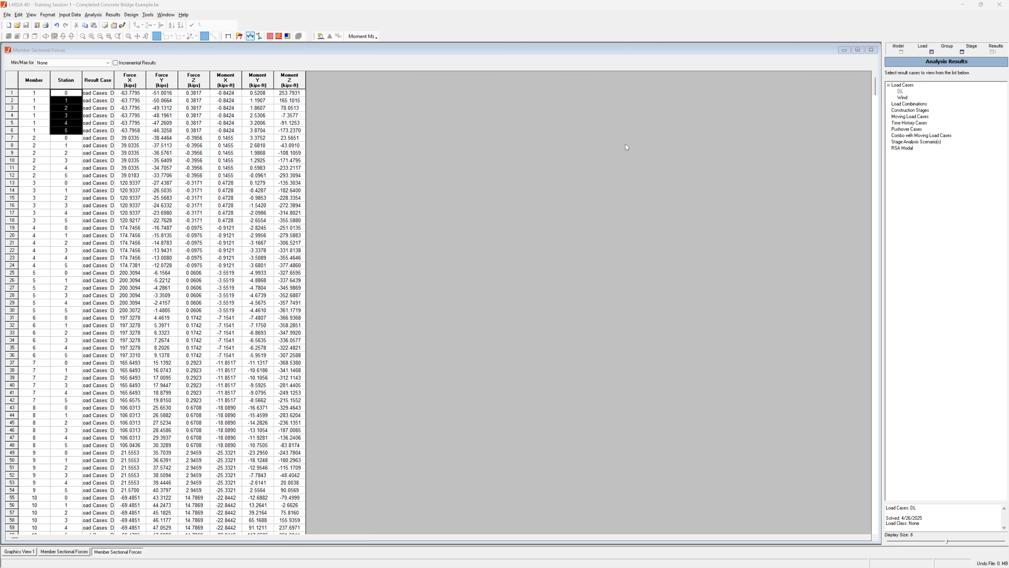
{"action": "left_click", "coordinate": [872, 51]}
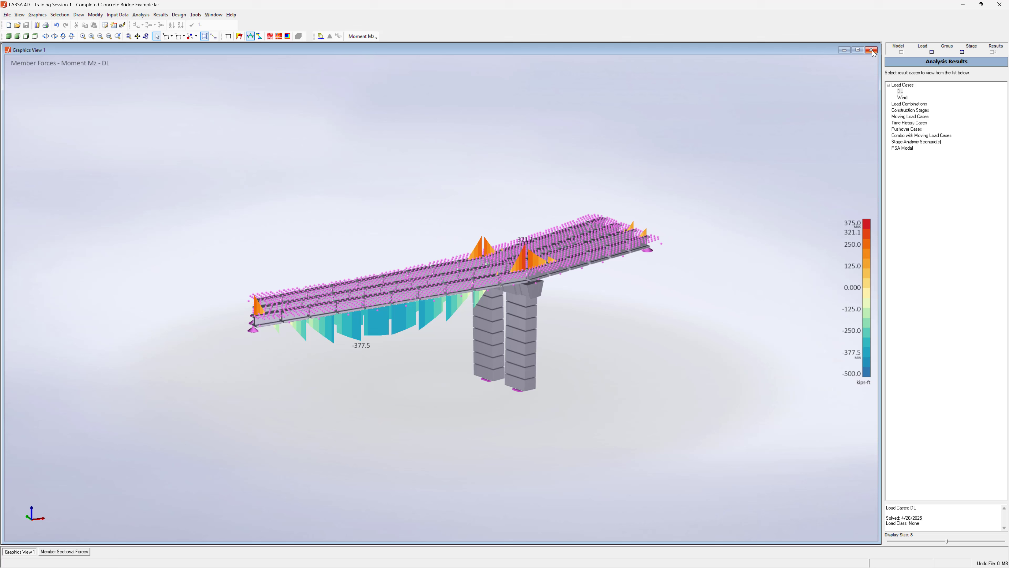
Display the deformed model for DL and turn the shells back on in the graphics display options
{"action": "left_click", "coordinate": [238, 38]}
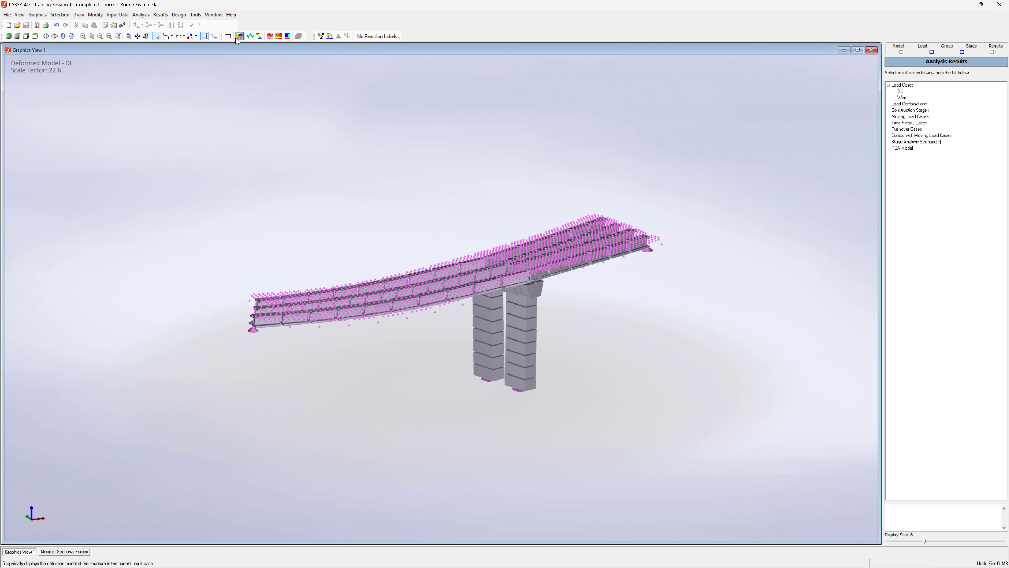
{"action": "right_click", "coordinate": [364, 140]}
{"action": "left_click", "coordinate": [376, 143]}
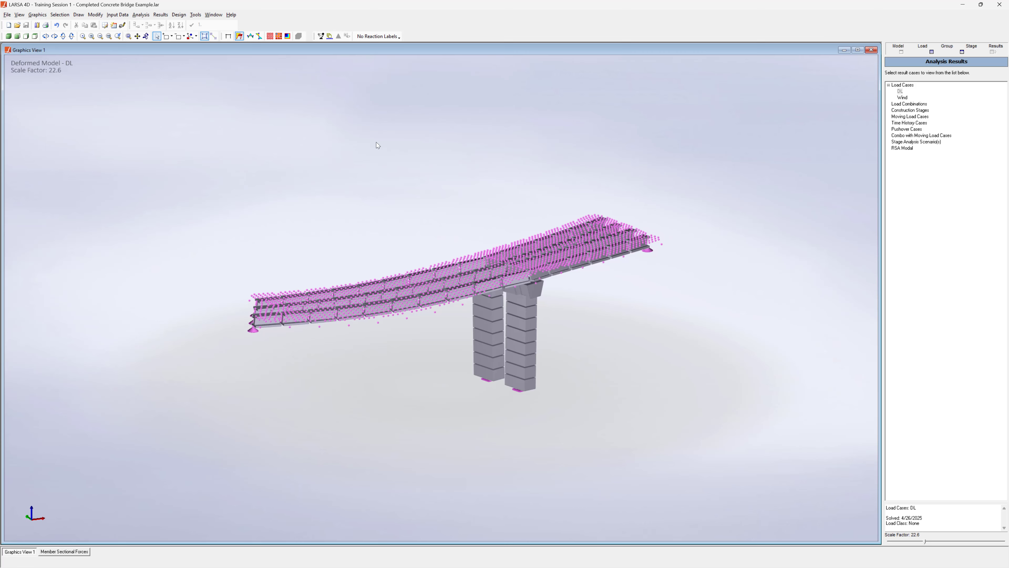
{"action": "left_click", "coordinate": [401, 282]}
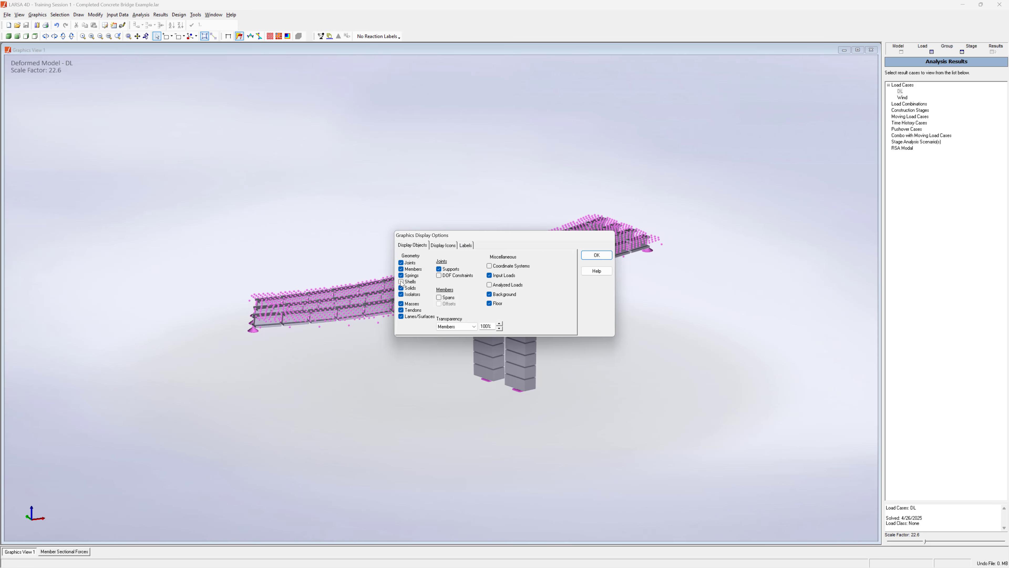
{"action": "left_click", "coordinate": [597, 255]}
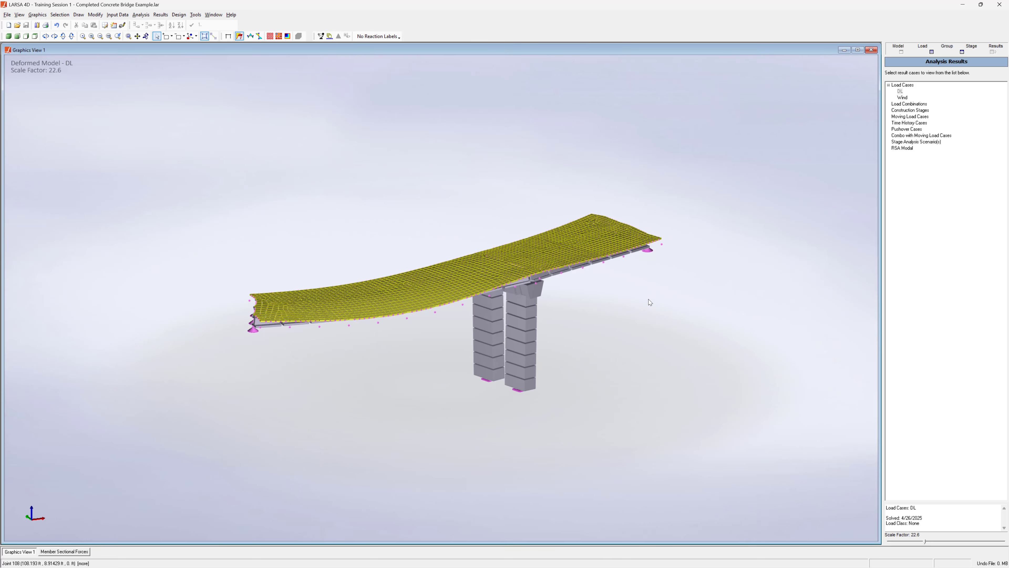
Vary the deformed model's scale factor between 22.6 and 90.5, ending on 45.2
{"action": "left_click", "coordinate": [934, 542]}
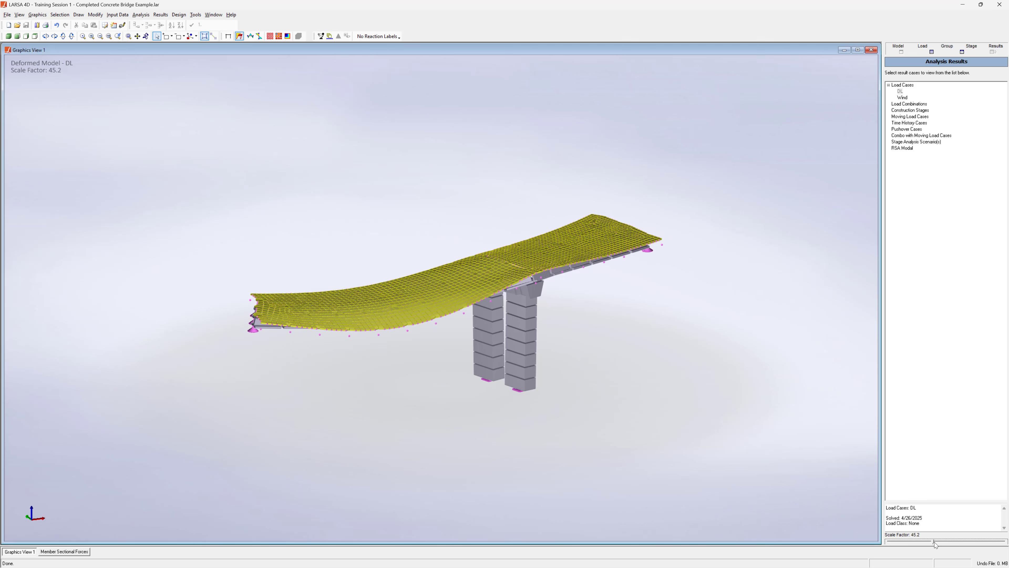
{"action": "left_click", "coordinate": [941, 543]}
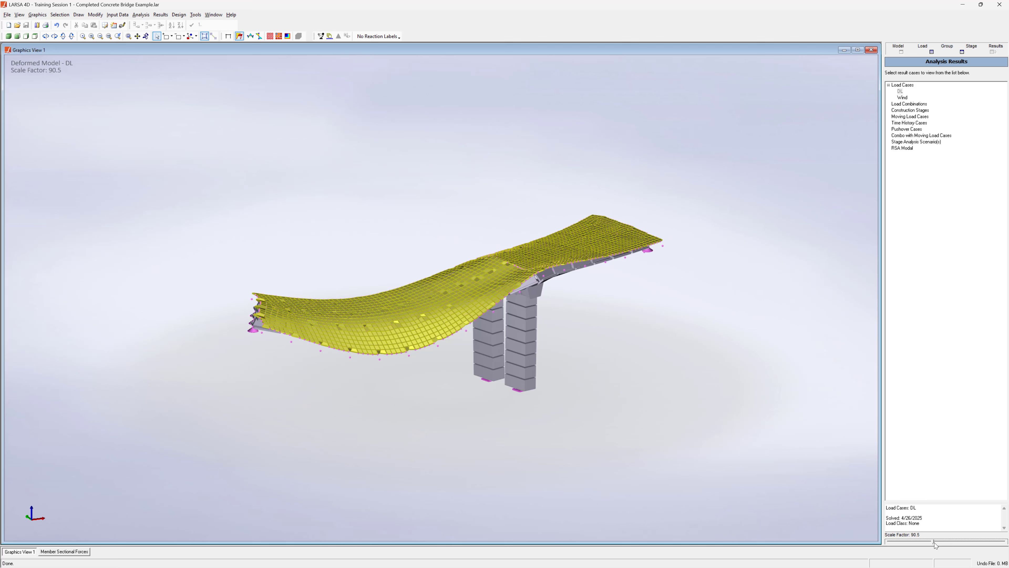
{"action": "left_click_drag", "start_coordinate": [934, 542], "coordinate": [929, 542]}
{"action": "left_click", "coordinate": [927, 542]}
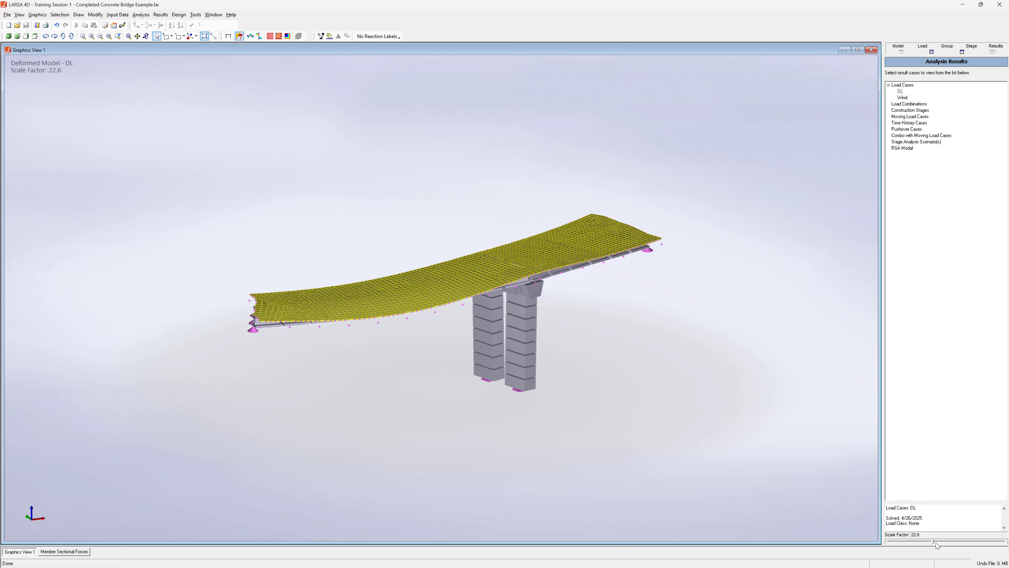
{"action": "left_click", "coordinate": [935, 543]}
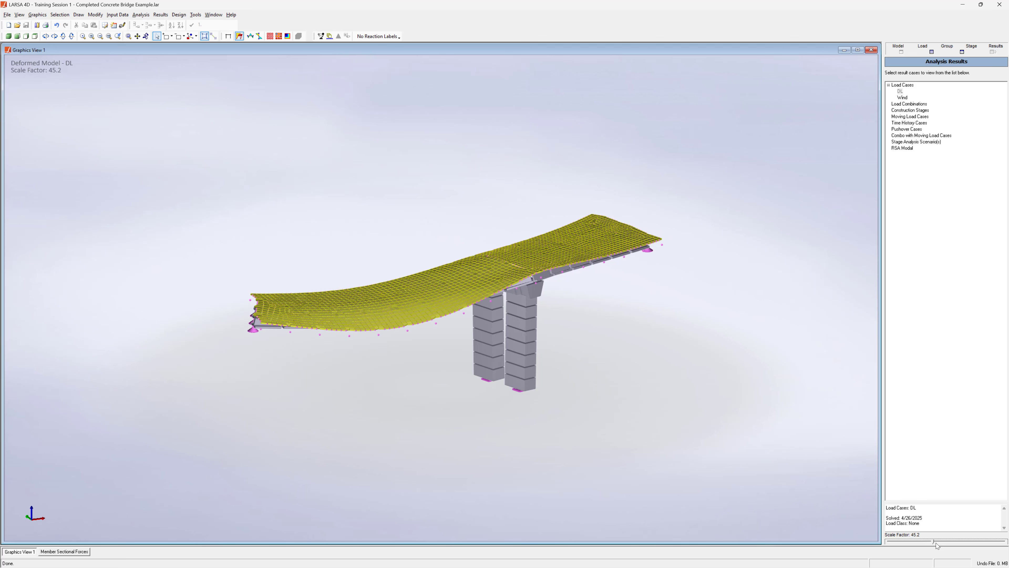
Compare the deformed model for Wind with DL, and start the deformed shape animation for DL
{"action": "left_click", "coordinate": [902, 98]}
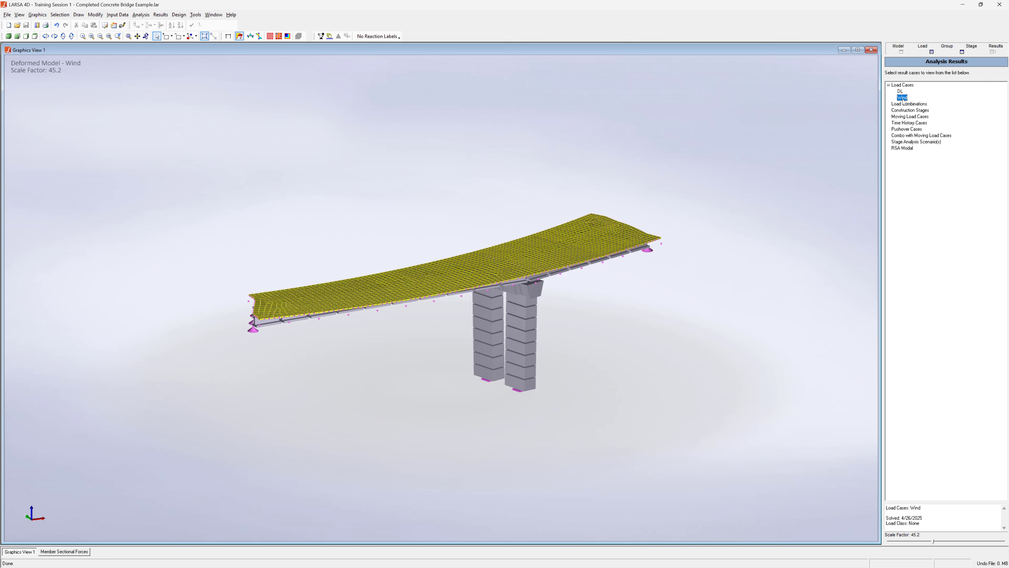
{"action": "left_click", "coordinate": [900, 91]}
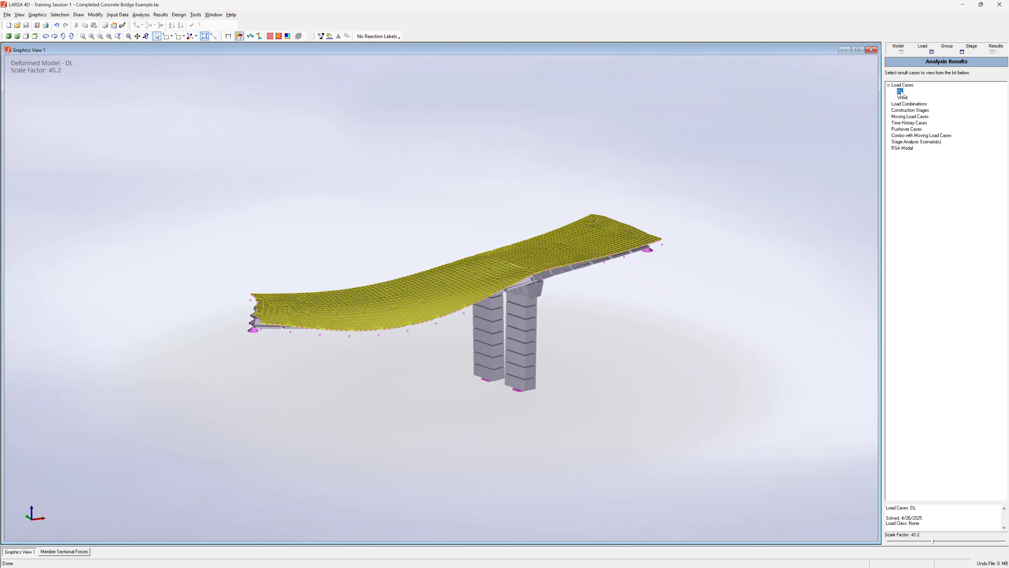
{"action": "left_click", "coordinate": [322, 36]}
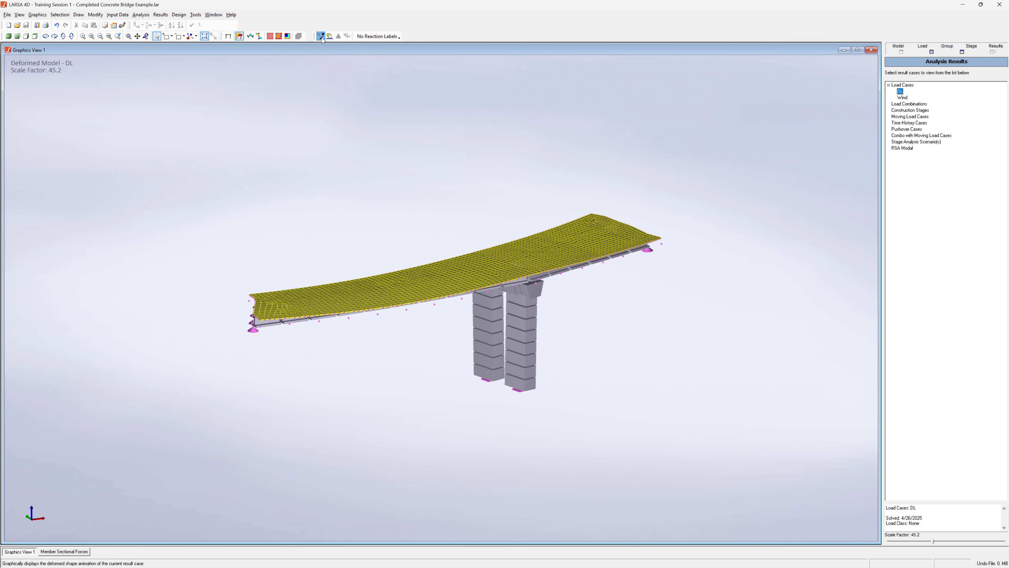